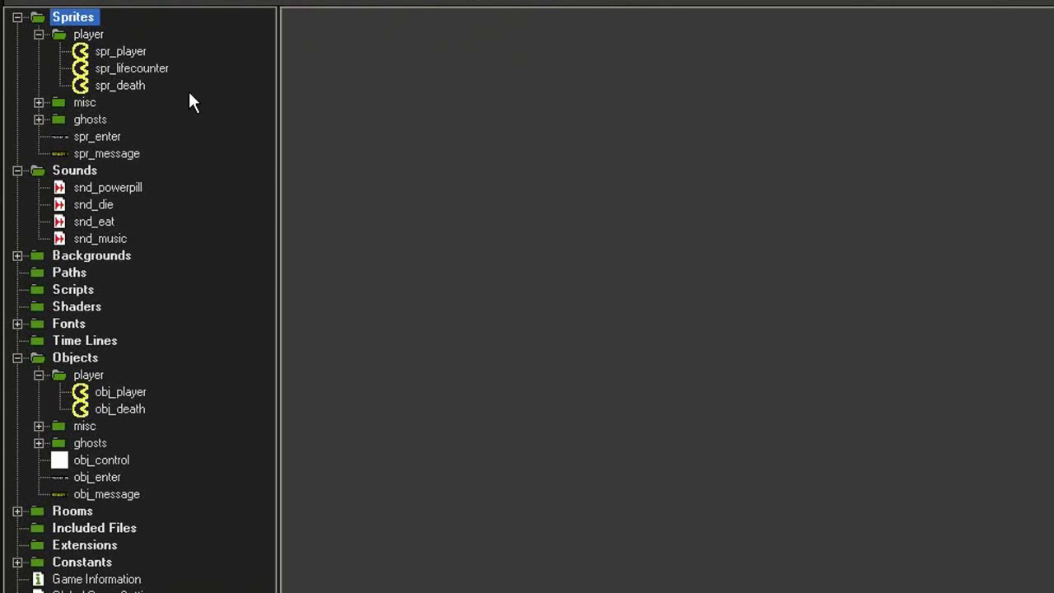
Inspect the spr_death sprite's frames and preview its death animation.
double_click(125, 90)
drag(446, 84, 407, 23)
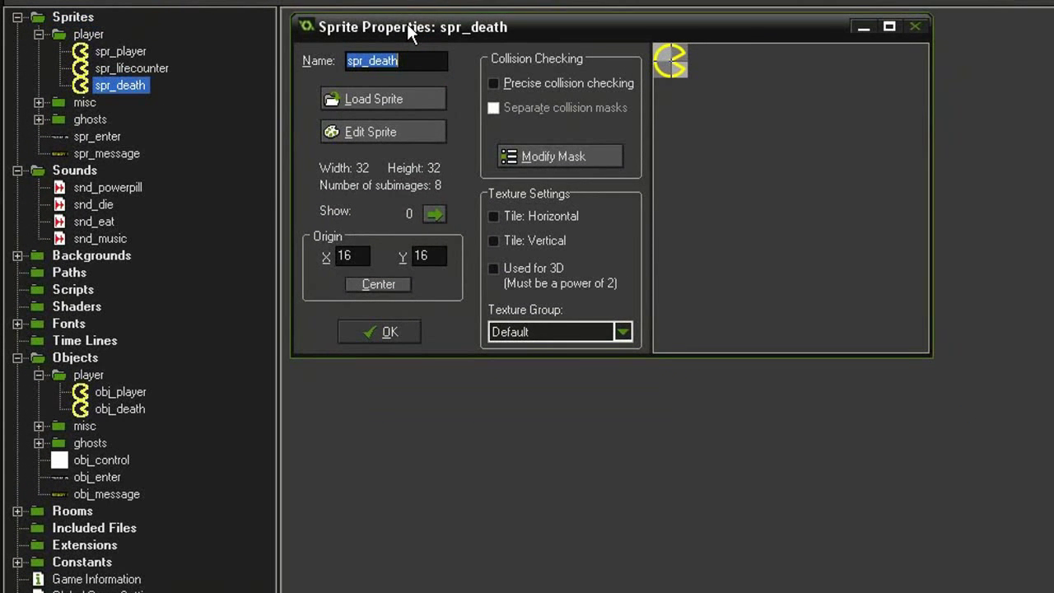
click(385, 132)
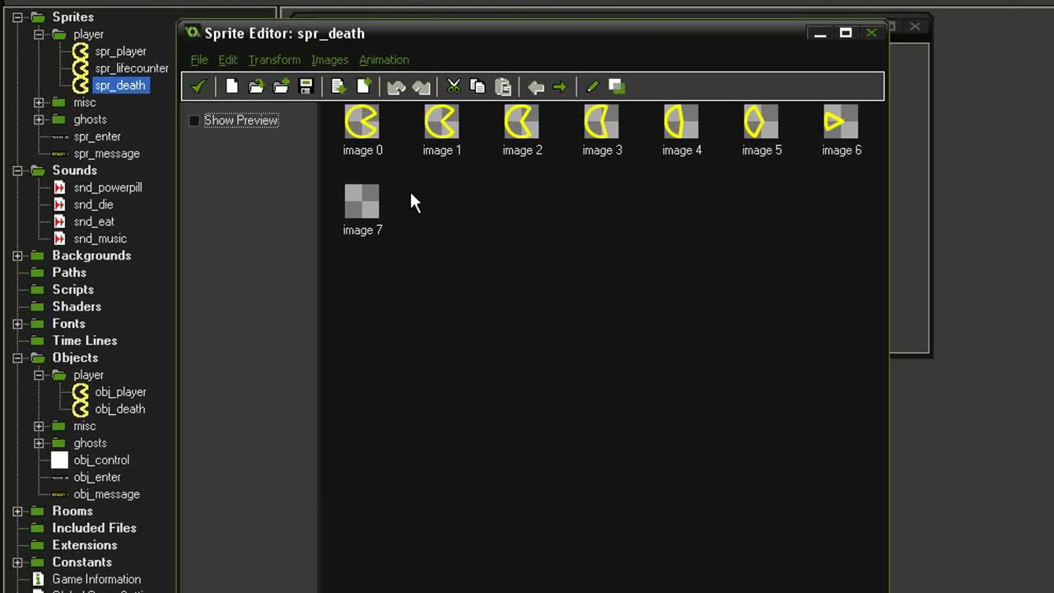
click(204, 122)
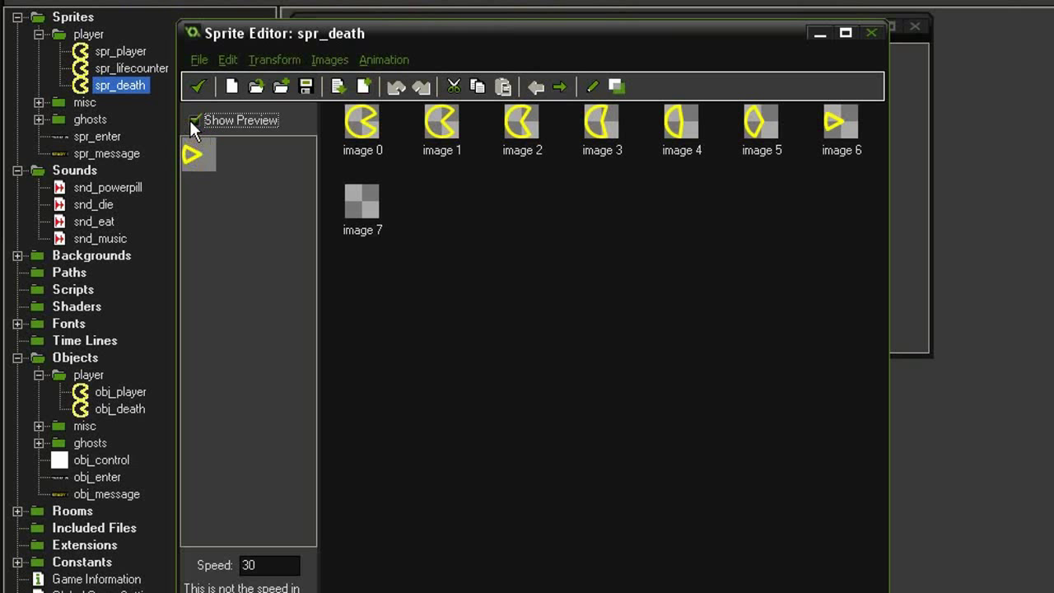
click(198, 85)
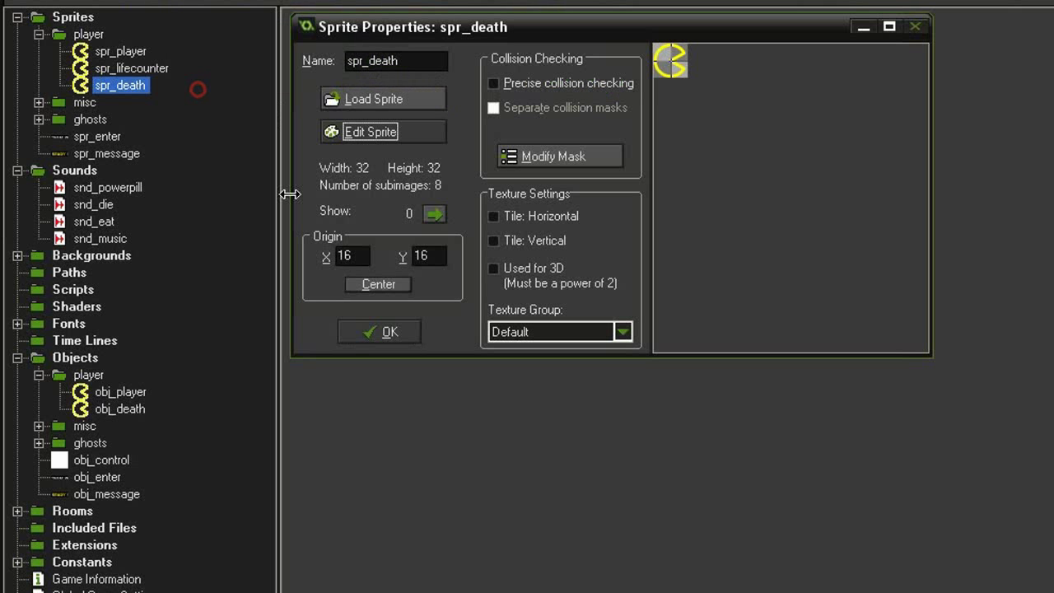
click(368, 327)
Collapse the Sprites and Sounds folders and look over the obj_death object.
click(17, 17)
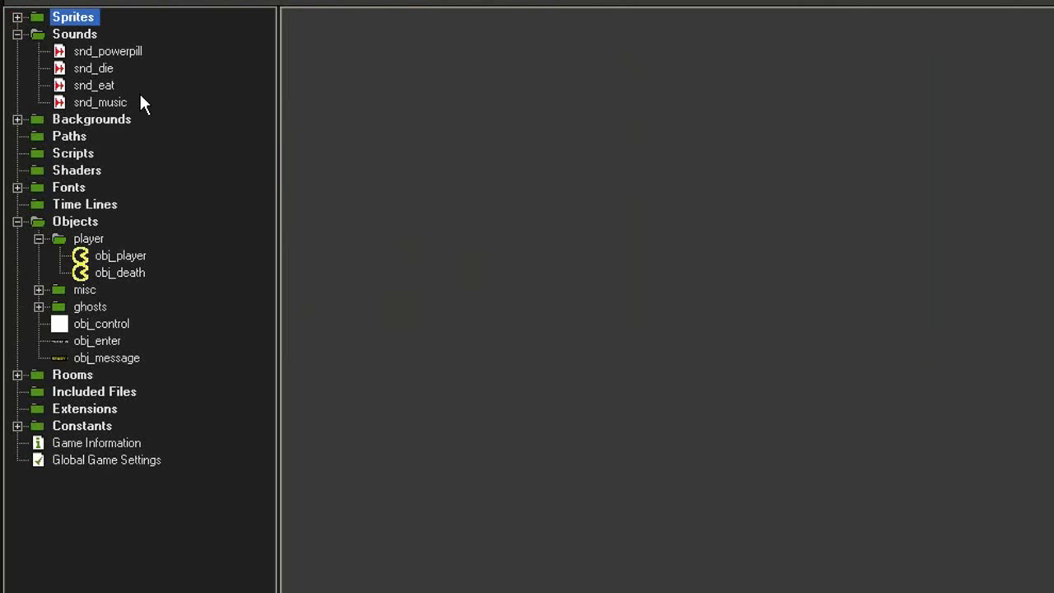
click(17, 34)
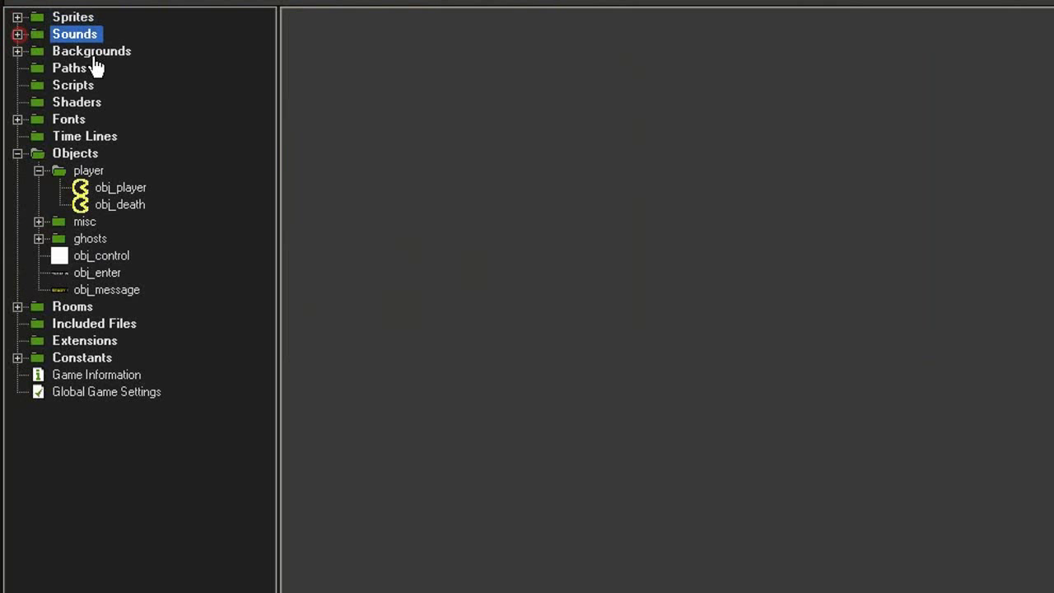
double_click(121, 206)
drag(449, 53, 435, 35)
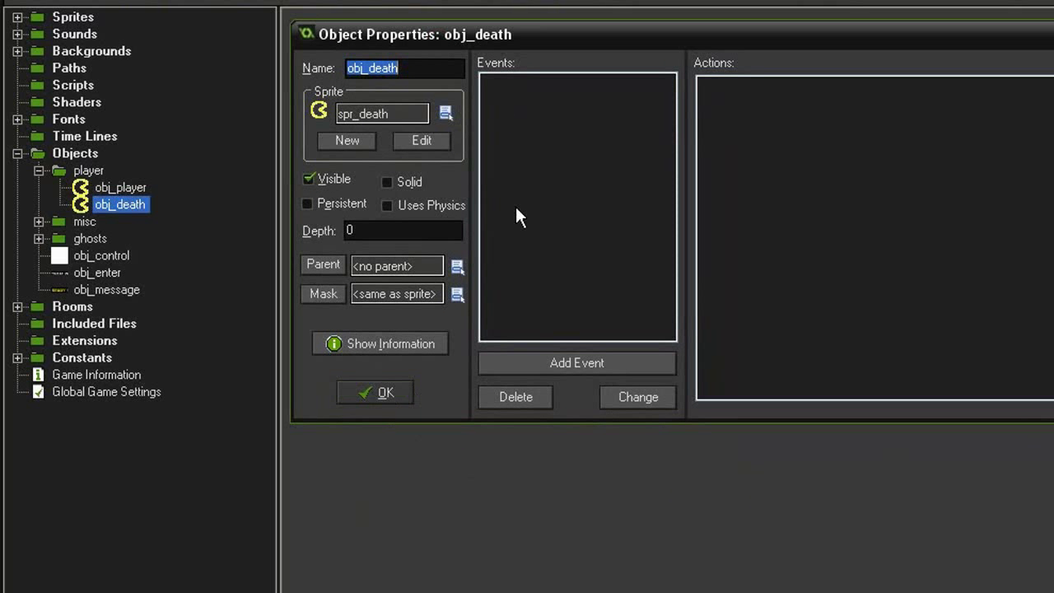
click(376, 392)
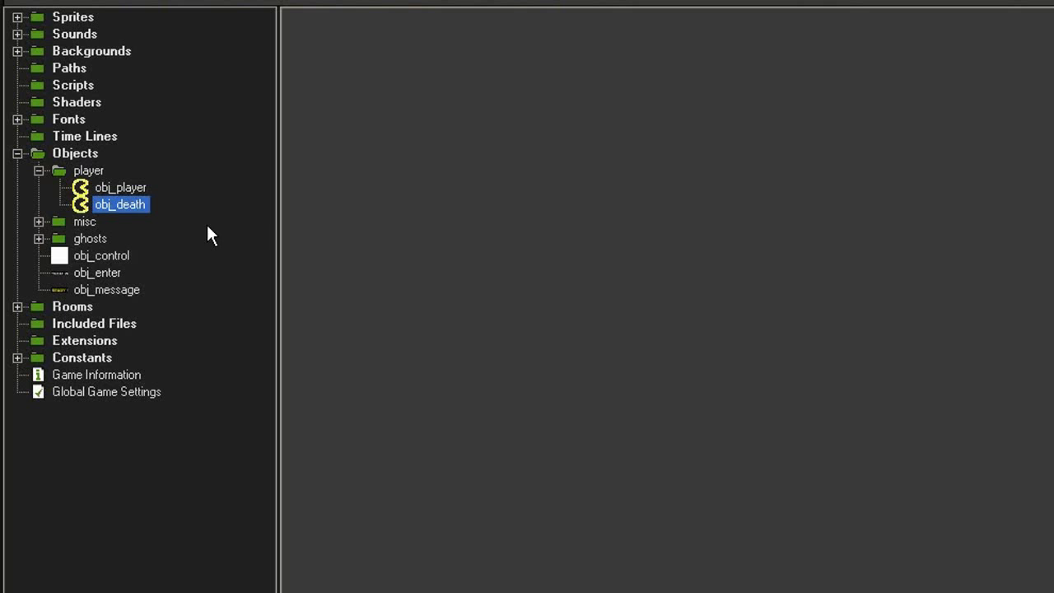
Add a Game Start event to obj_enter.
double_click(99, 272)
drag(570, 200, 546, 183)
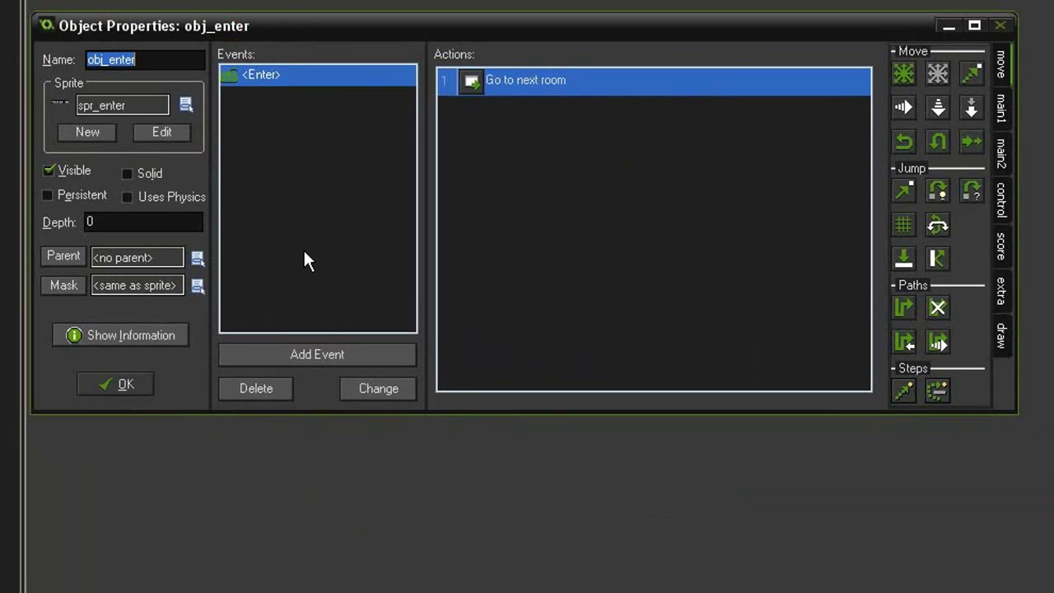
click(301, 354)
click(444, 239)
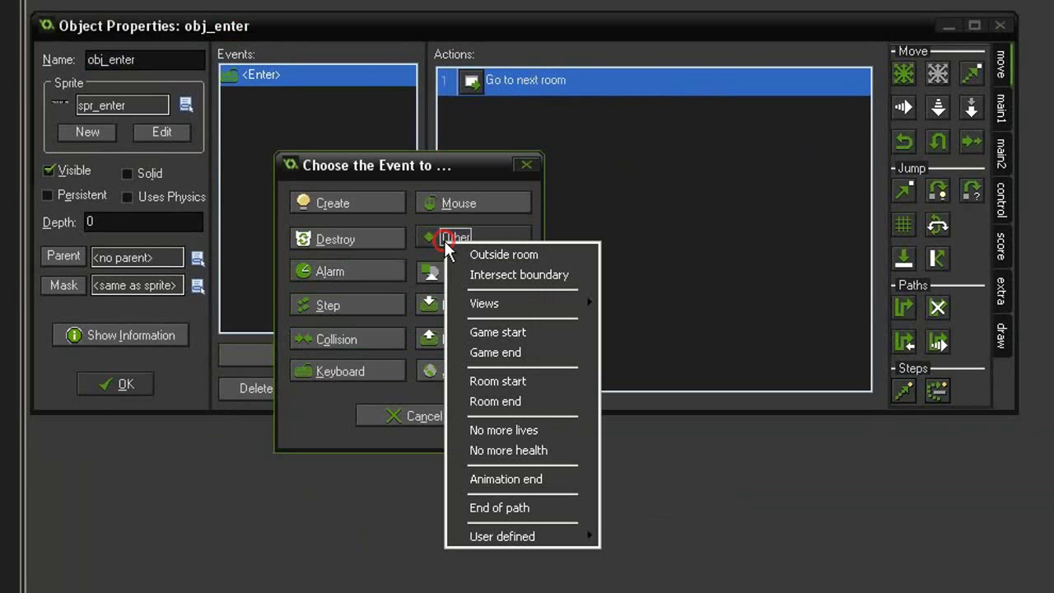
click(494, 325)
Make the Game Start event play snd_music with looping set to true.
click(998, 107)
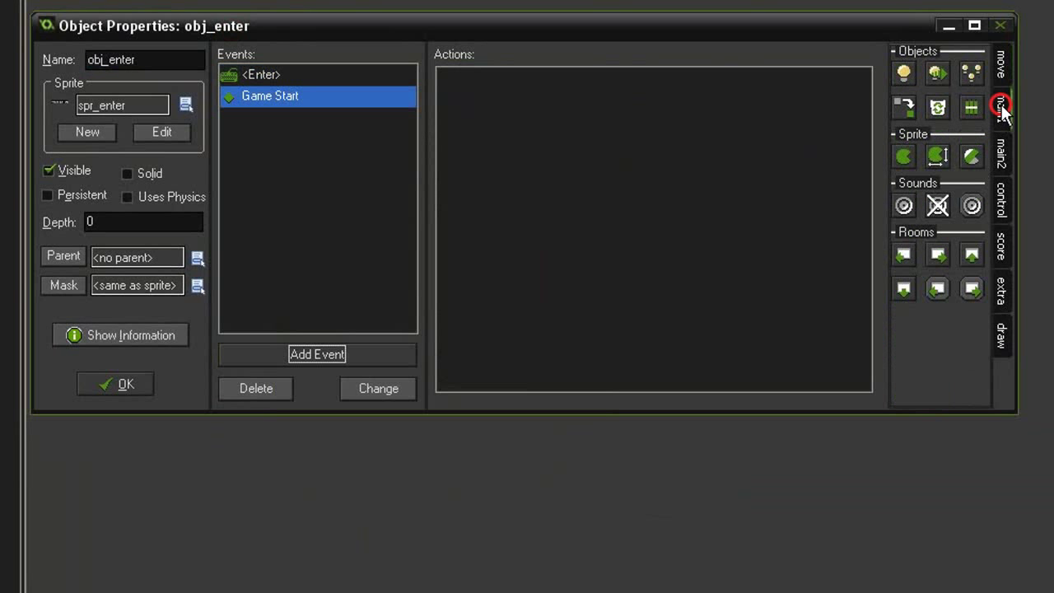
drag(903, 206, 598, 183)
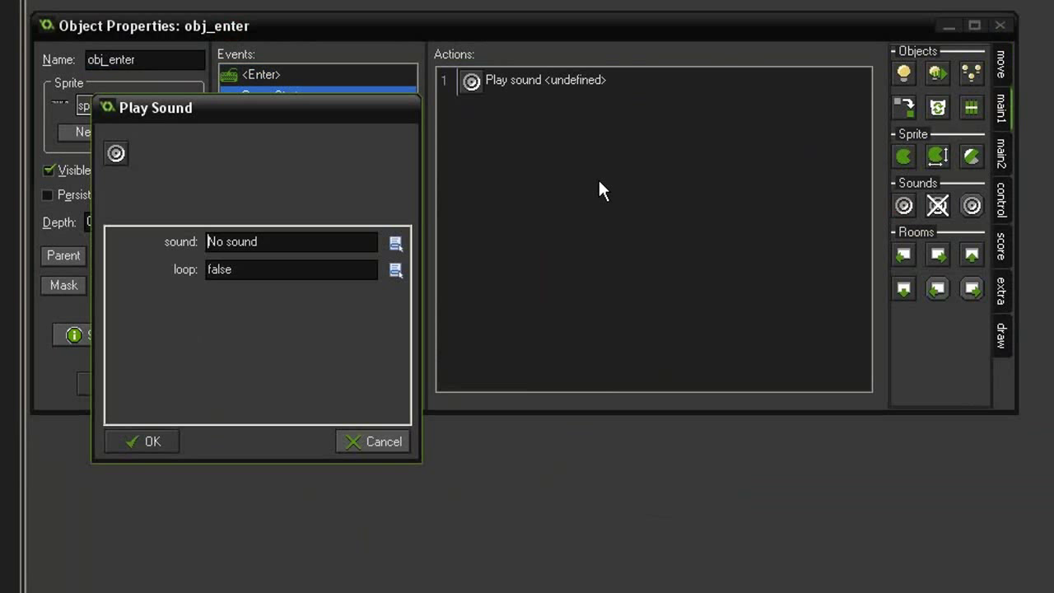
click(260, 241)
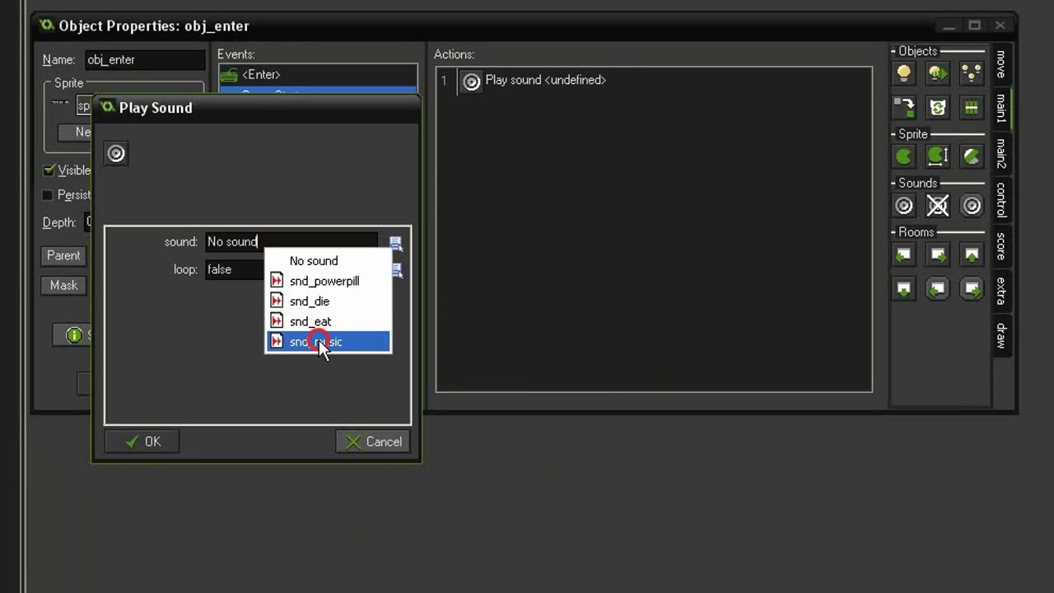
click(321, 340)
click(268, 270)
click(292, 301)
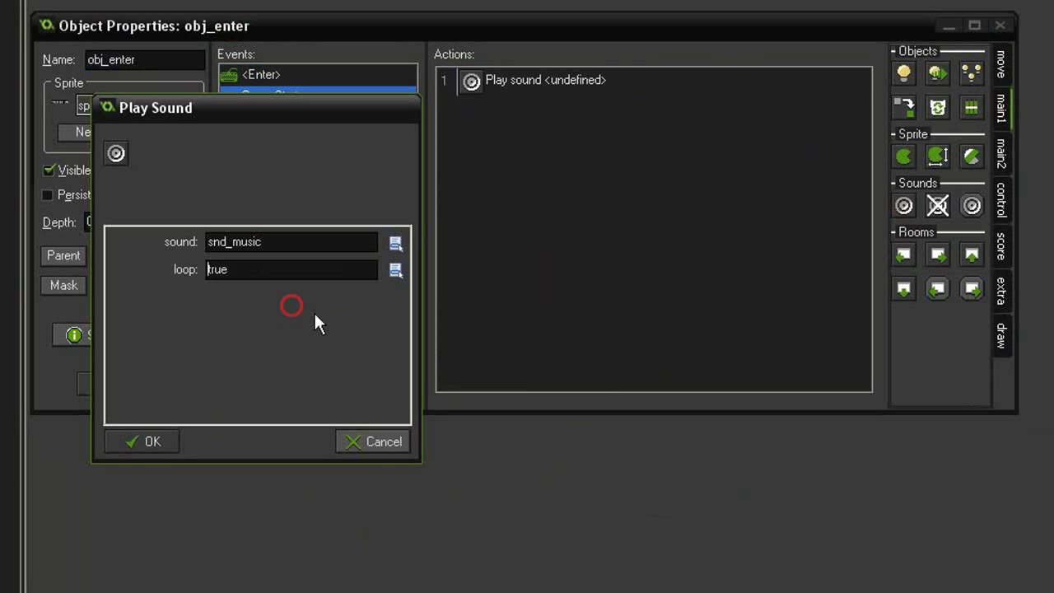
click(156, 440)
click(124, 387)
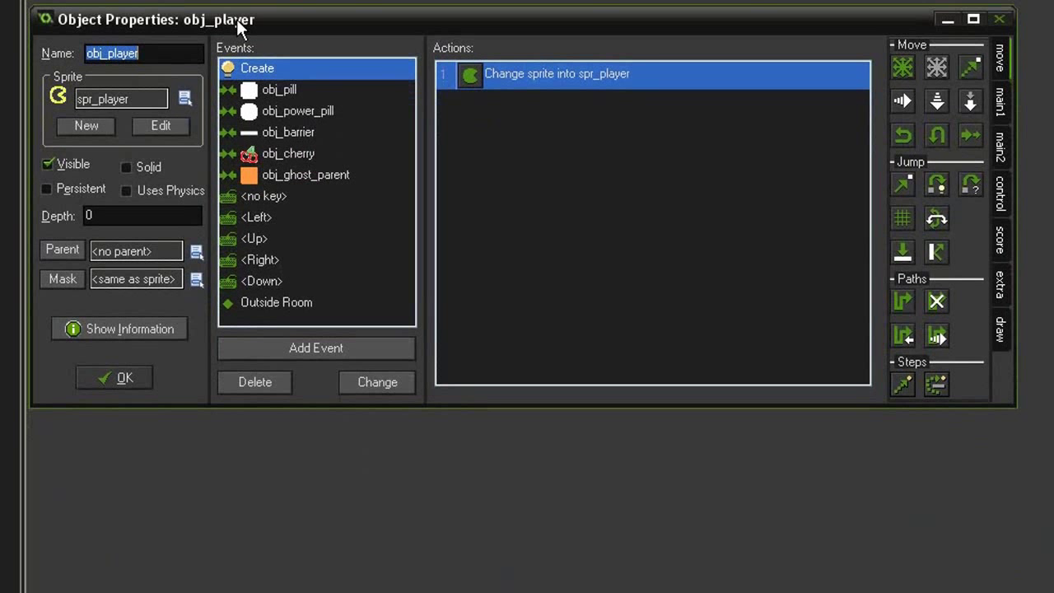
Play snd_powerpill at the top of obj_player's power pill collision actions.
drag(1015, 405, 980, 439)
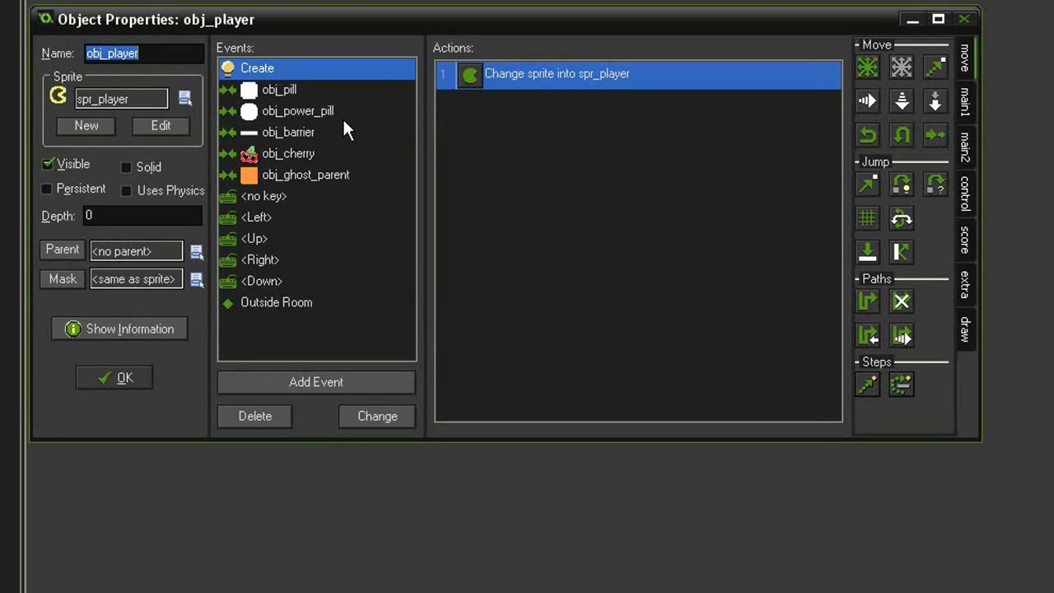
click(319, 111)
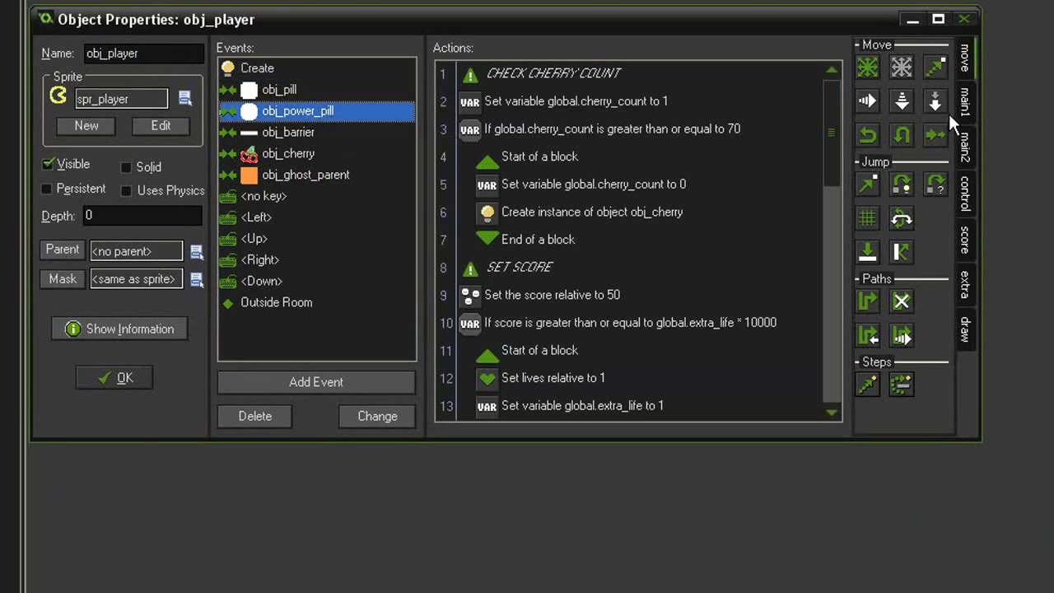
click(967, 99)
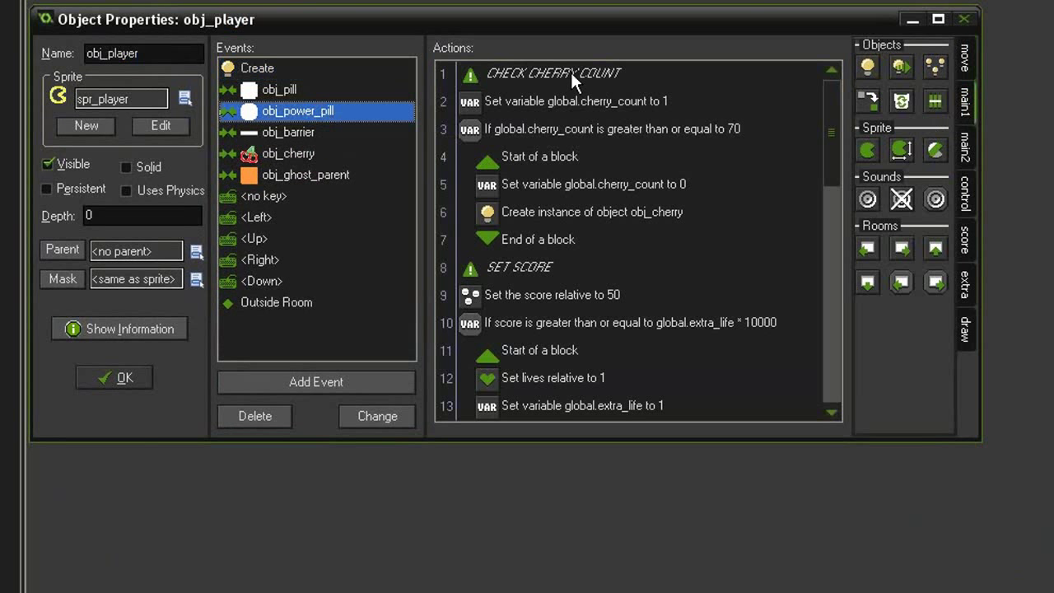
drag(868, 198, 560, 74)
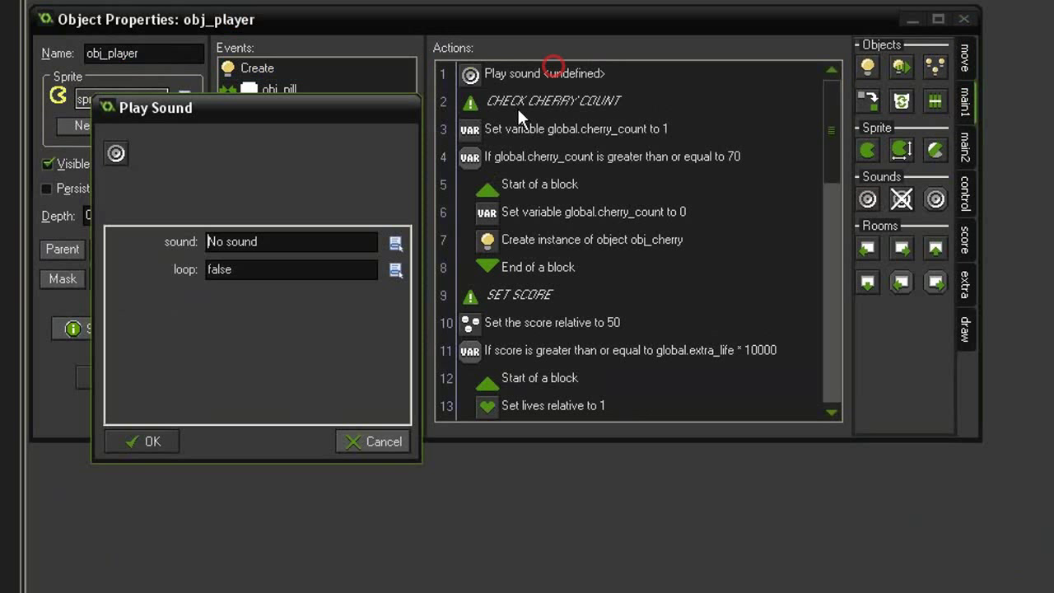
click(291, 242)
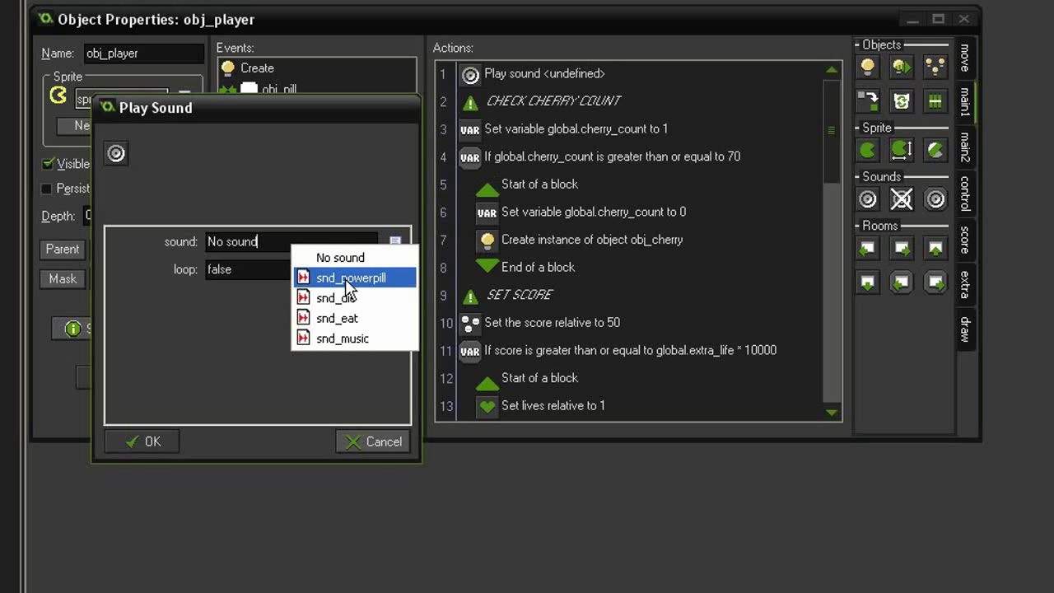
click(346, 278)
click(174, 444)
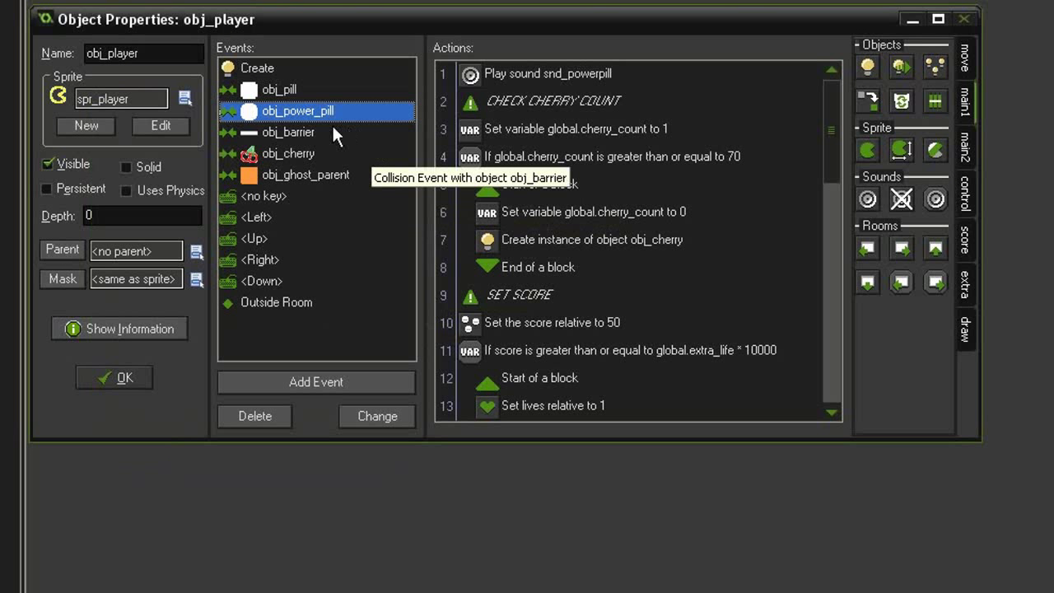
Play snd_eat at the top of the cherry collision actions.
click(293, 154)
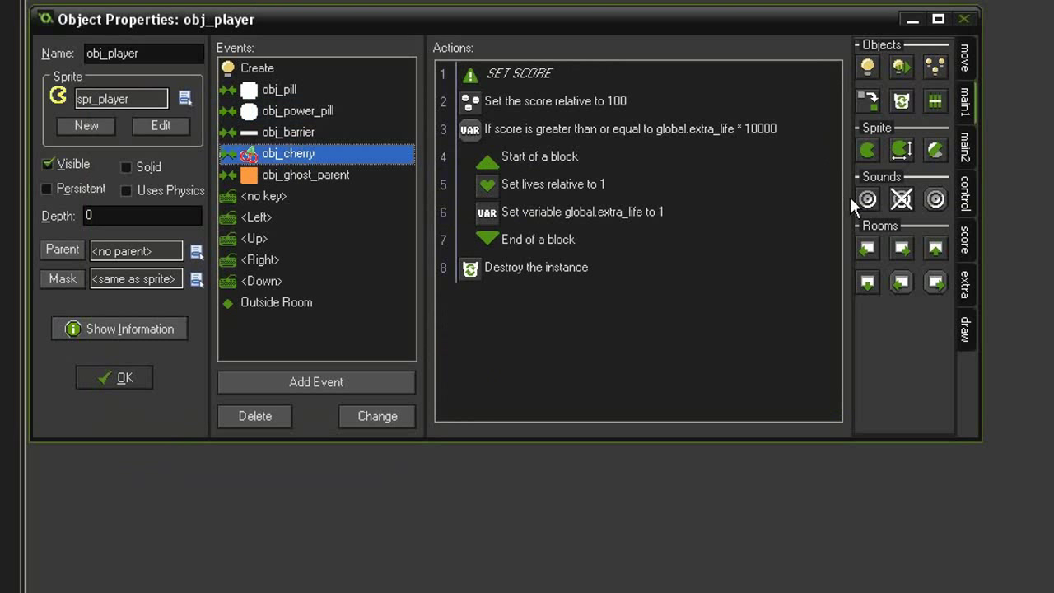
drag(624, 115, 522, 71)
click(265, 245)
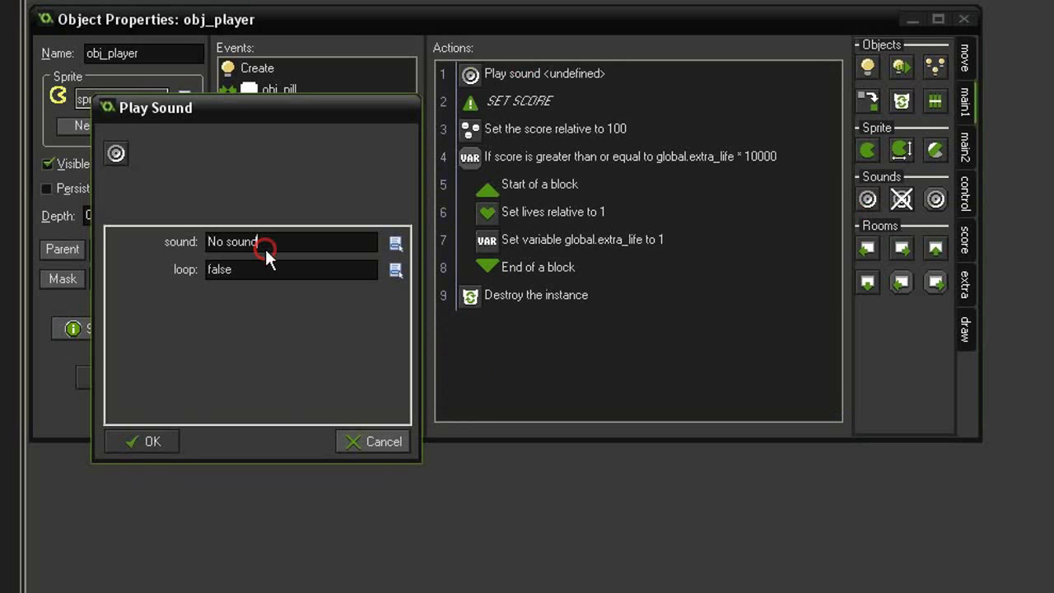
click(328, 323)
click(157, 441)
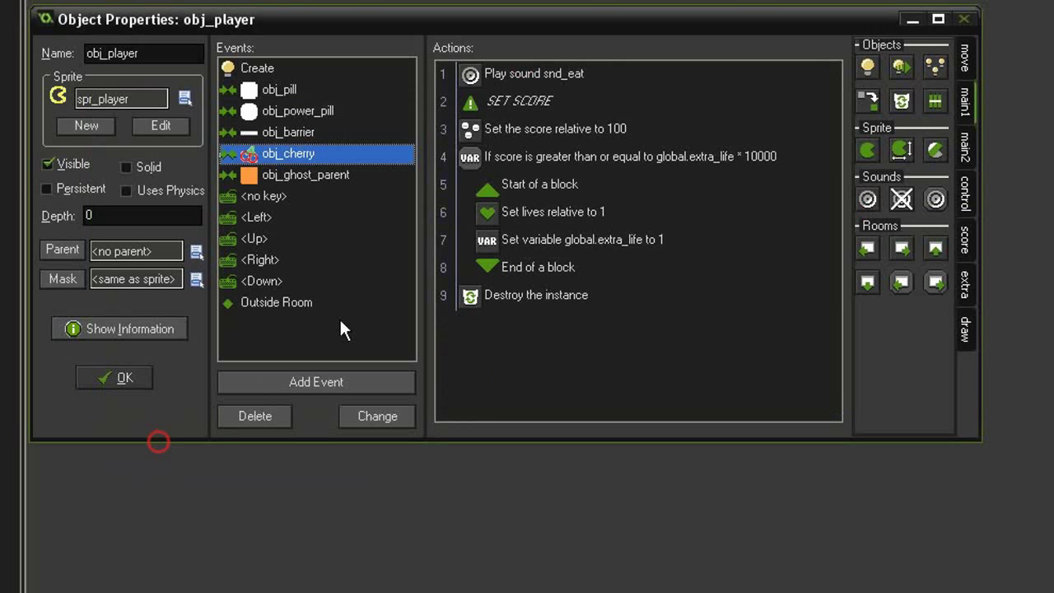
click(324, 176)
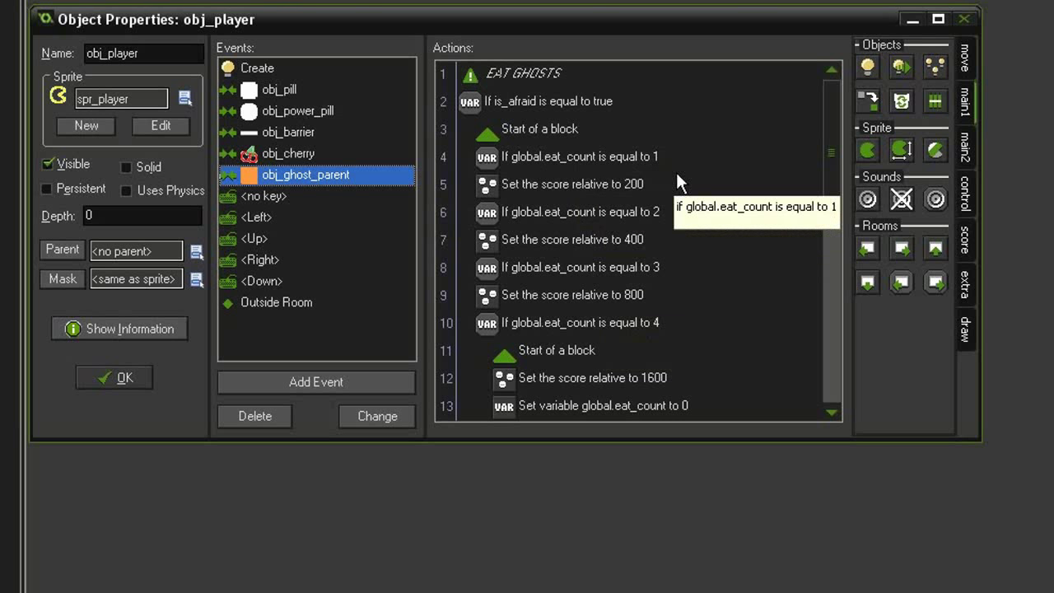
drag(870, 207, 572, 155)
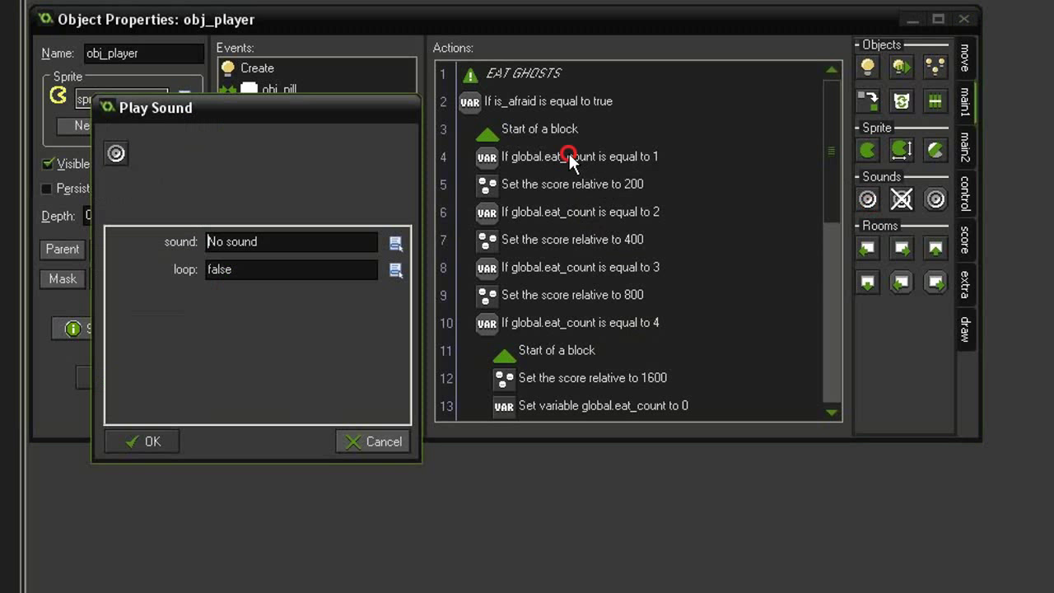
click(286, 233)
click(350, 304)
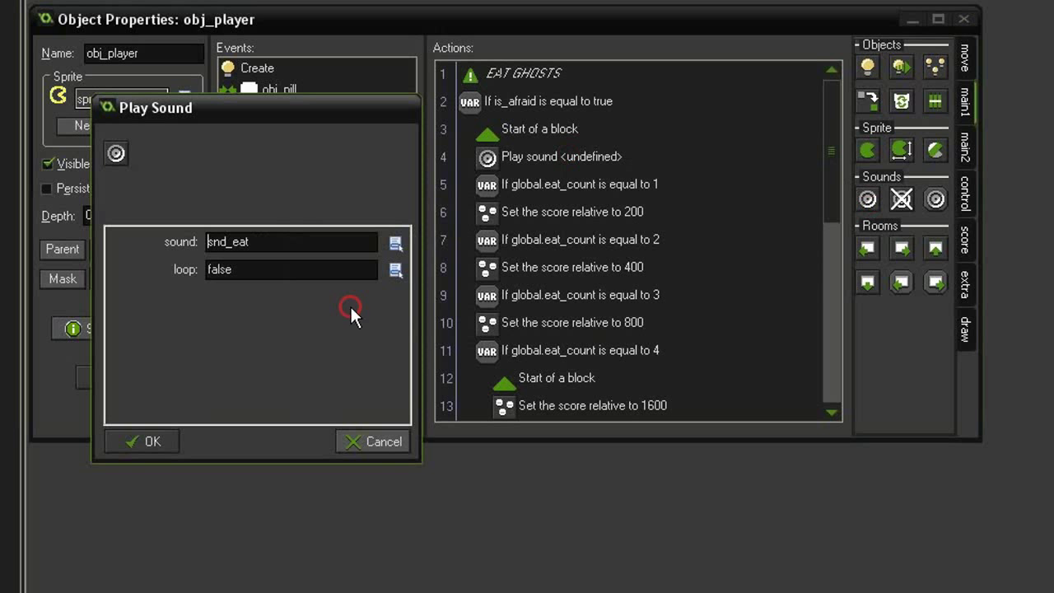
click(153, 441)
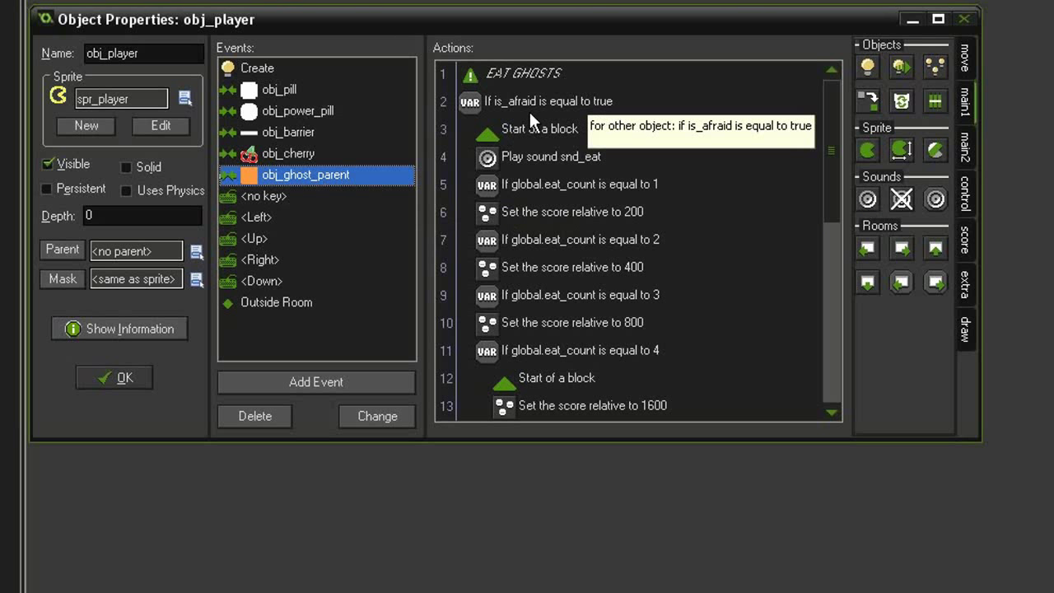
drag(828, 104, 837, 277)
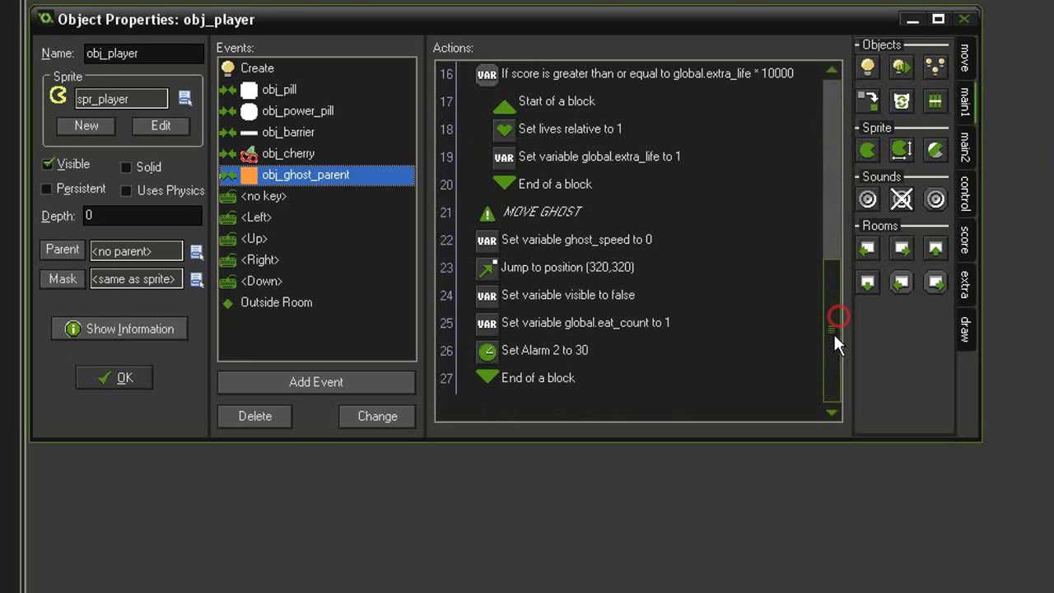
drag(833, 331, 822, 127)
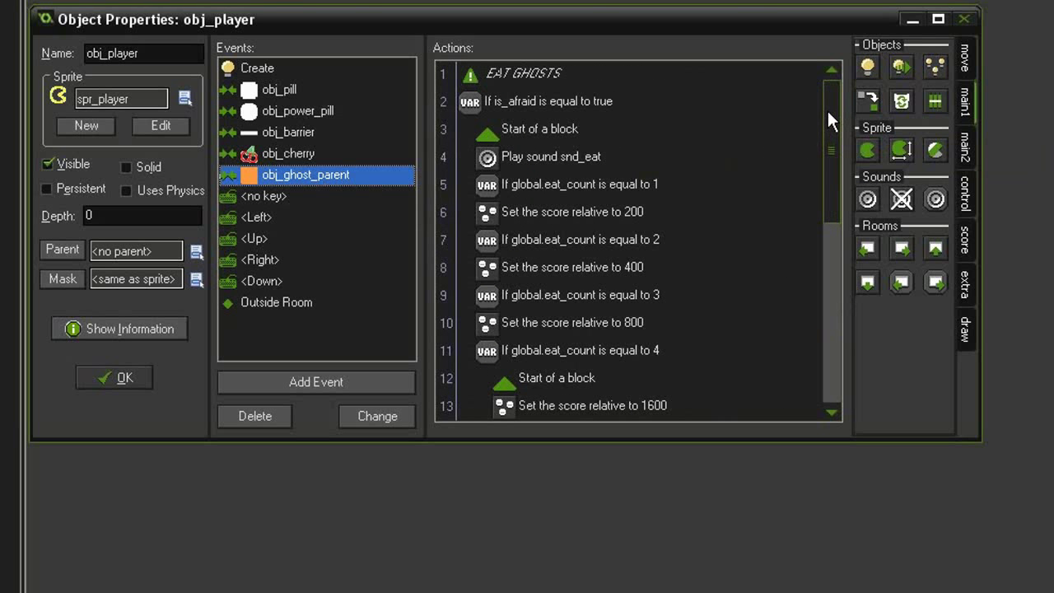
Add an Else branch with a start and end block after the ghost-eating block.
drag(827, 109, 831, 292)
click(963, 196)
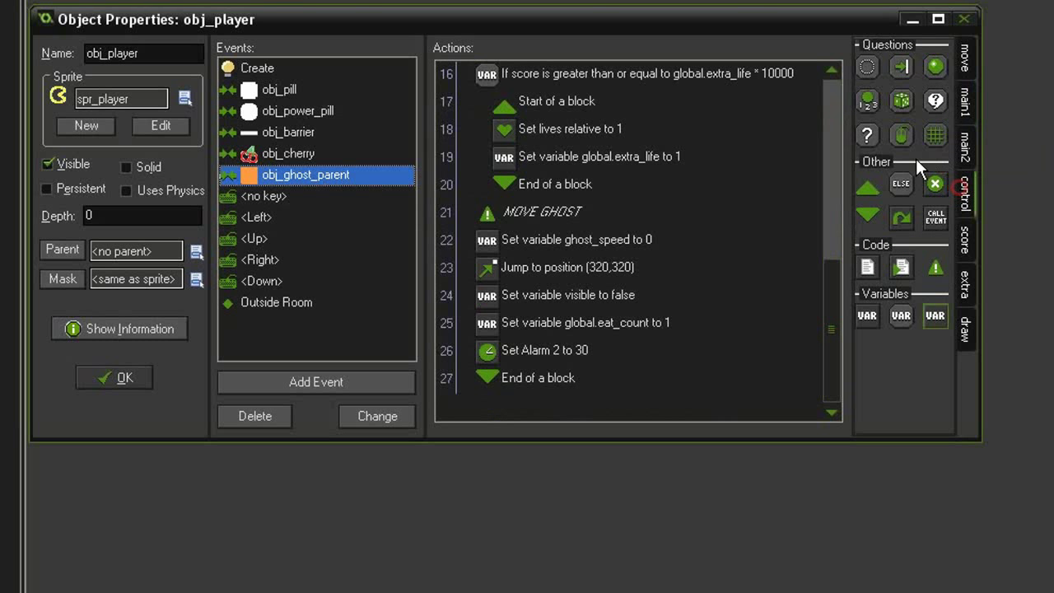
drag(901, 183, 584, 403)
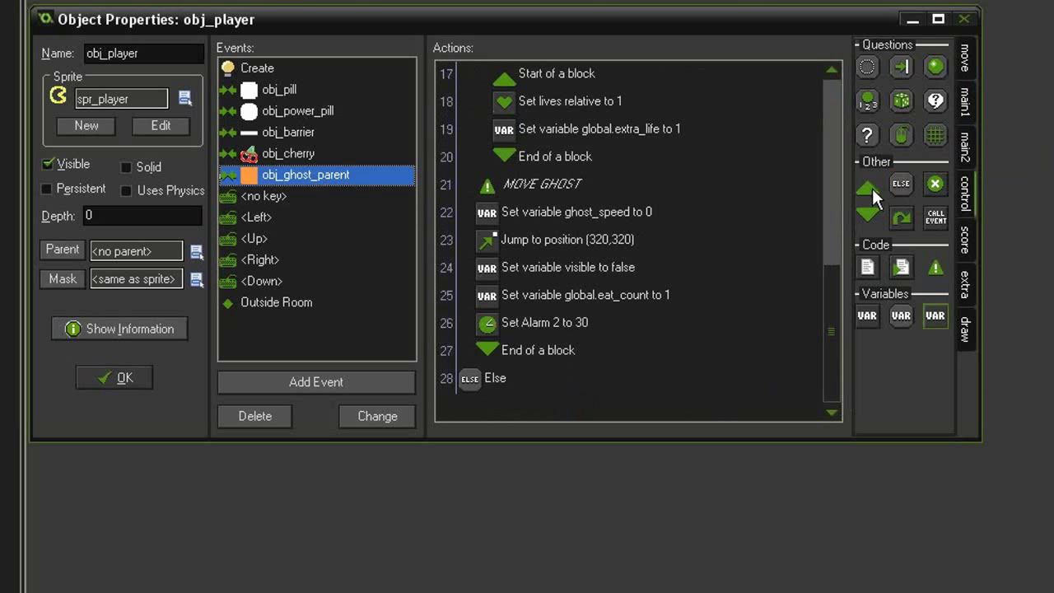
drag(871, 186, 665, 370)
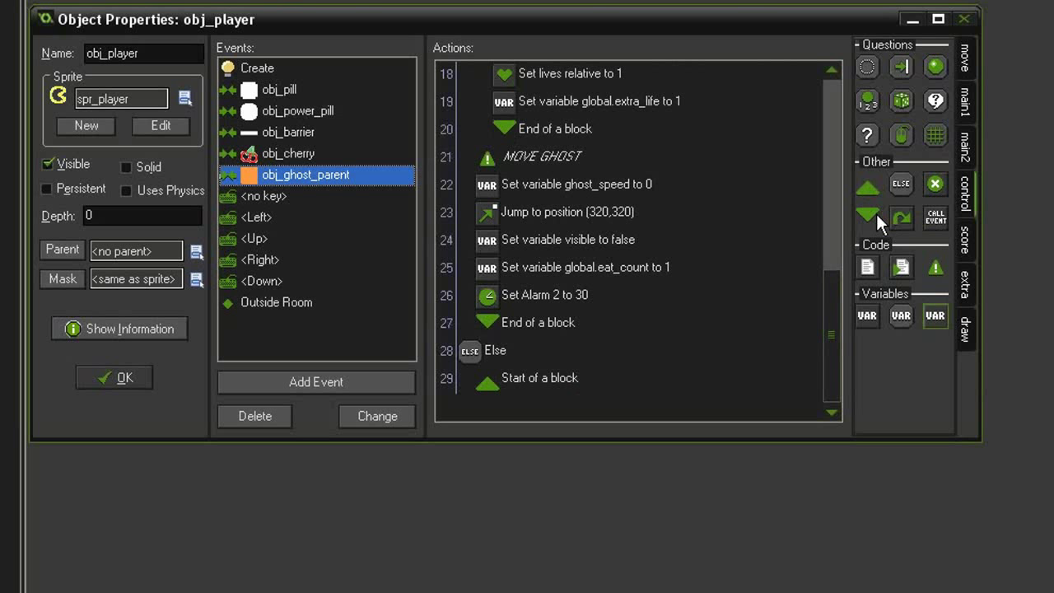
drag(869, 214, 660, 375)
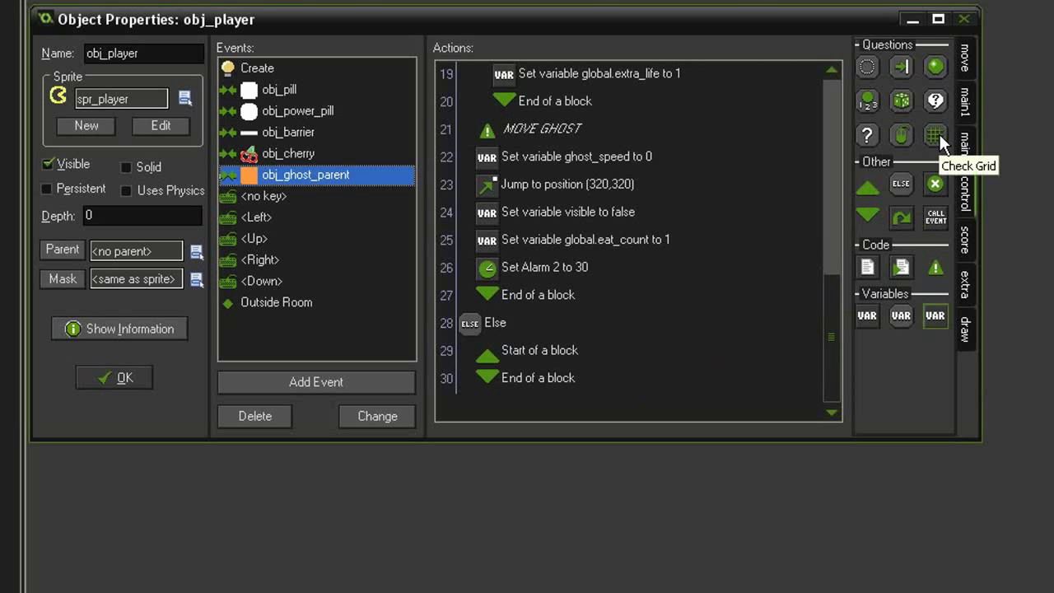
Inside the Else, add a 16×16 Check Grid followed by an empty block.
drag(939, 134, 556, 381)
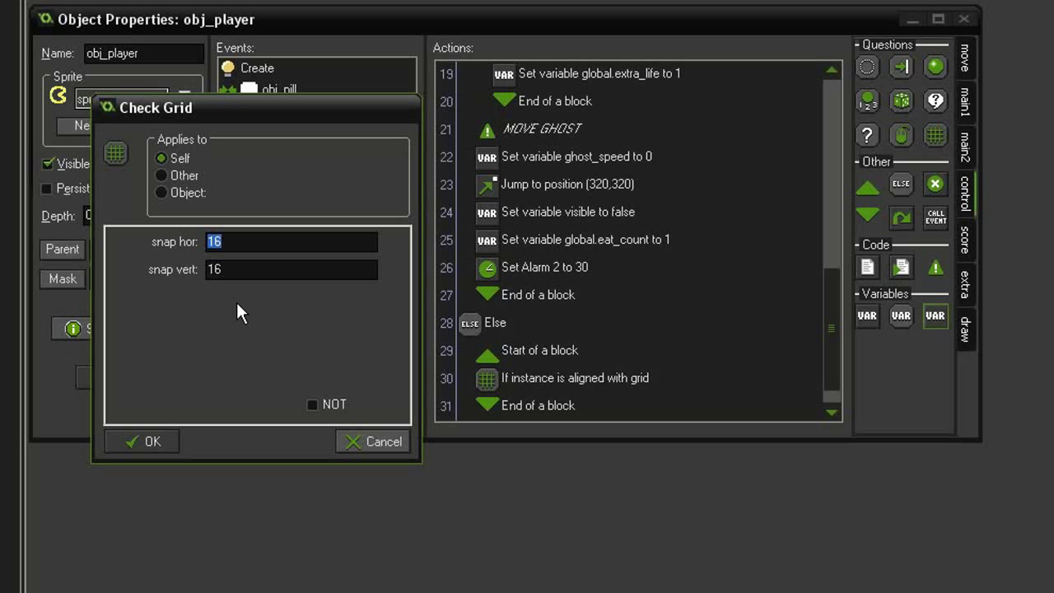
click(144, 441)
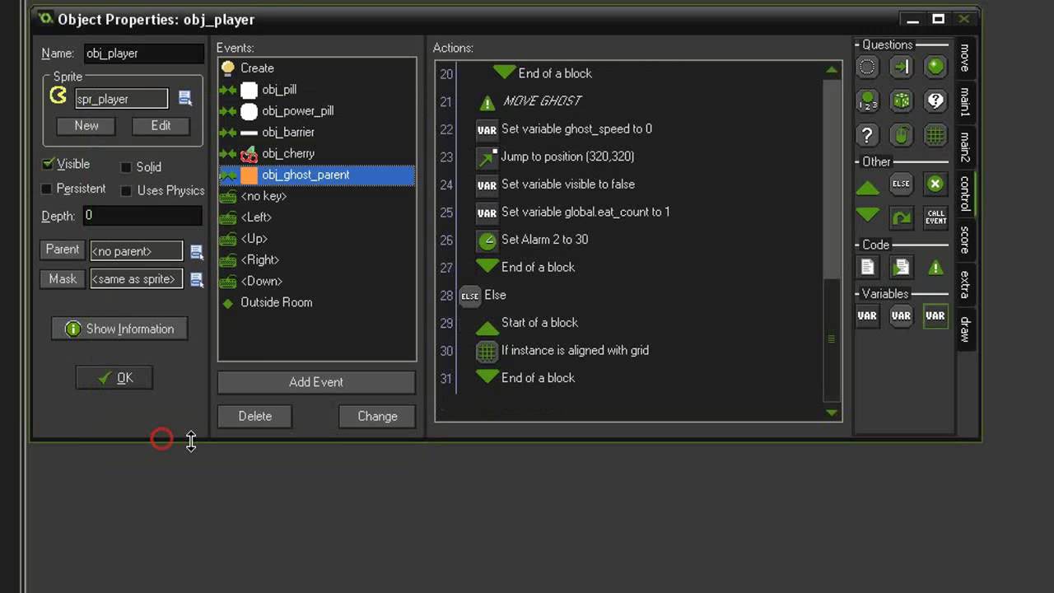
drag(867, 188, 647, 366)
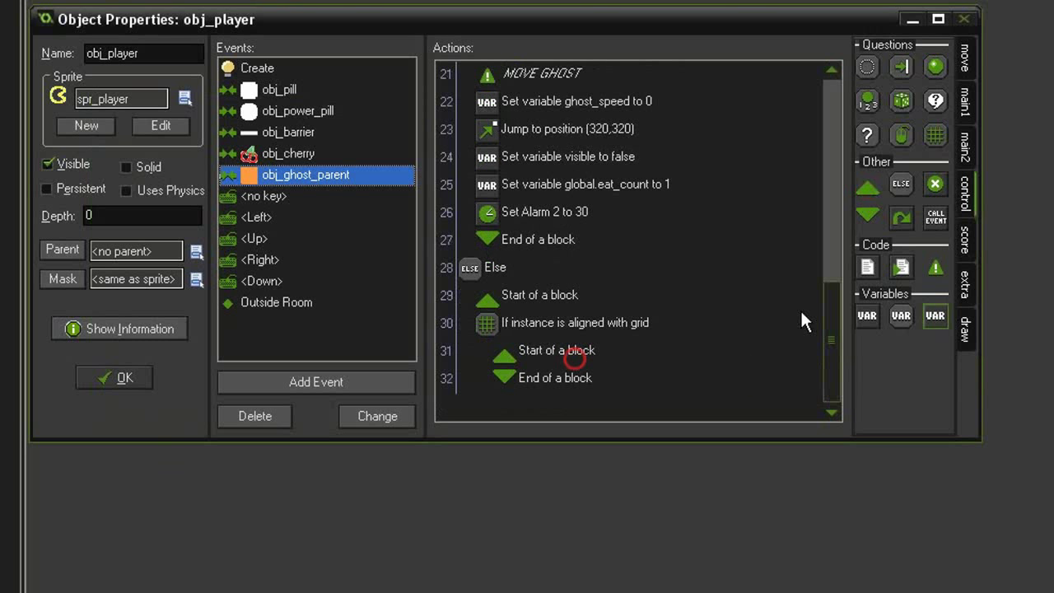
drag(870, 217, 589, 372)
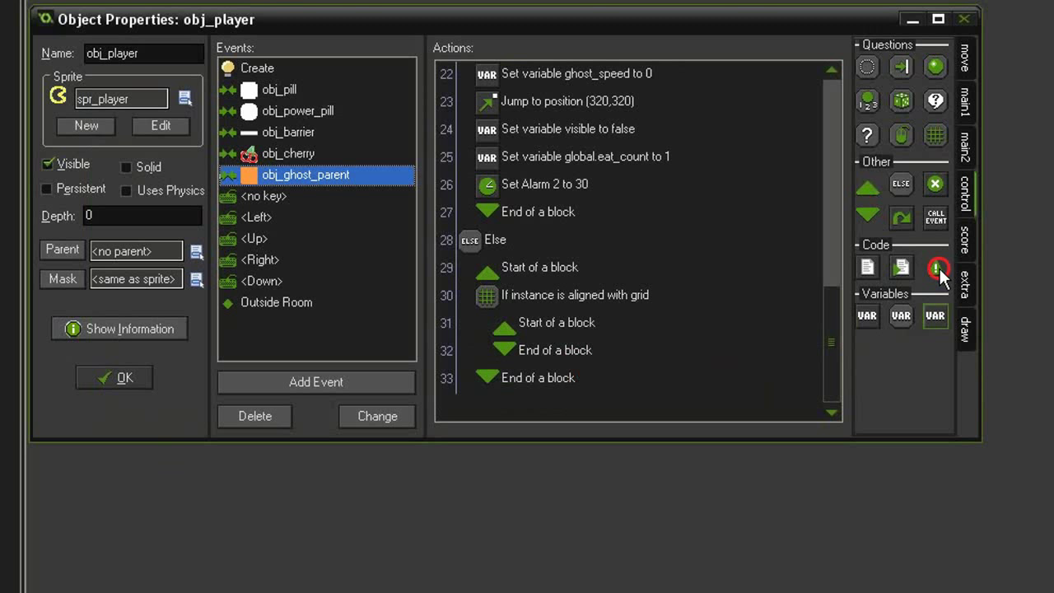
Add a 'PLAYER DEATH' comment above the grid check.
drag(551, 279, 551, 284)
text(PLAYER )
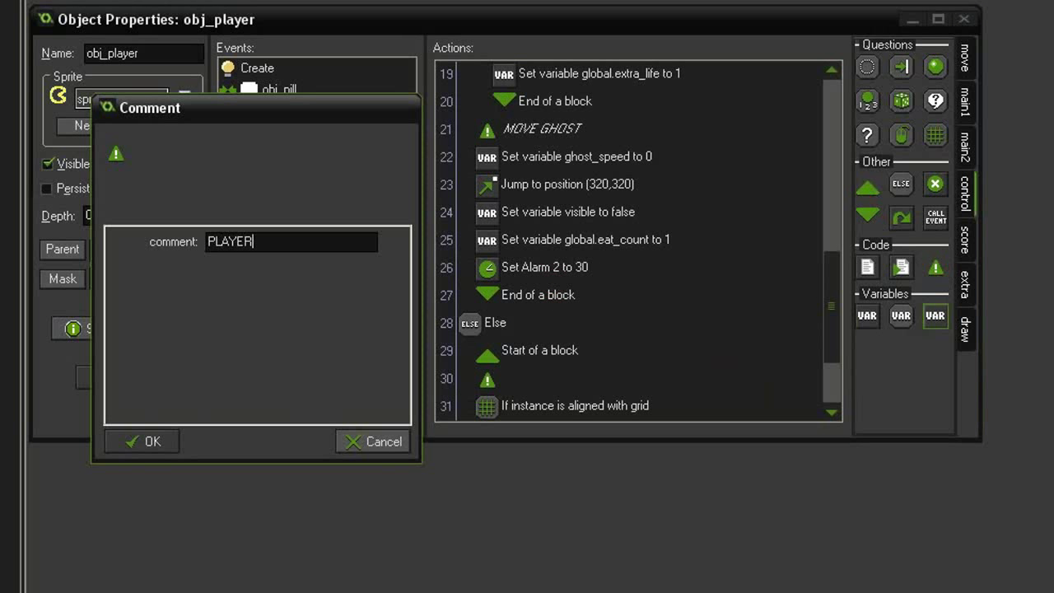
text(DEATH)
key(Return)
Play snd_die inside the grid-check block.
click(960, 103)
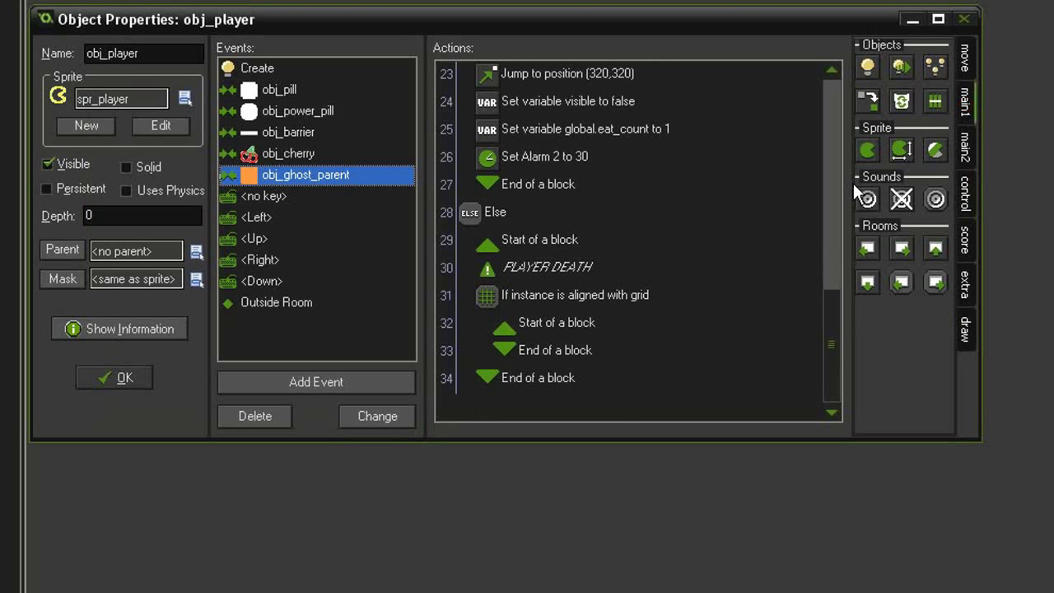
drag(867, 199, 620, 359)
drag(557, 342, 557, 342)
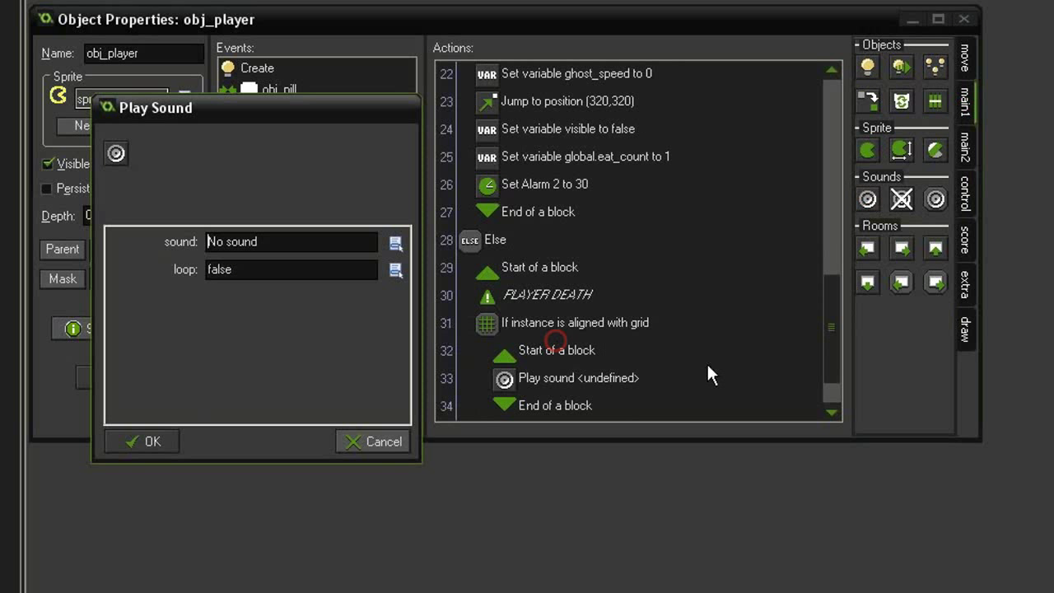
click(288, 239)
click(332, 290)
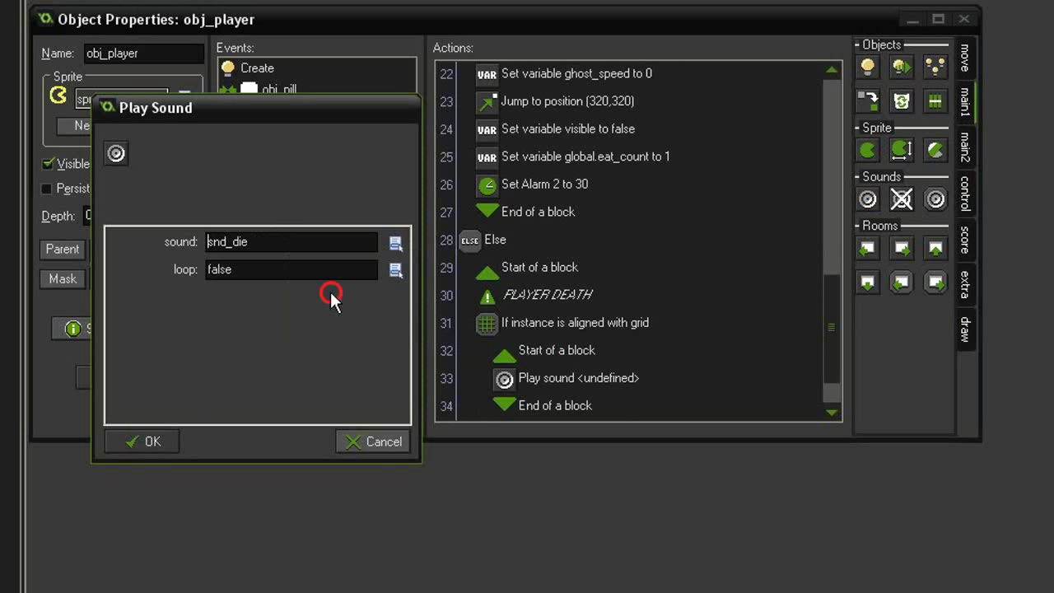
click(164, 439)
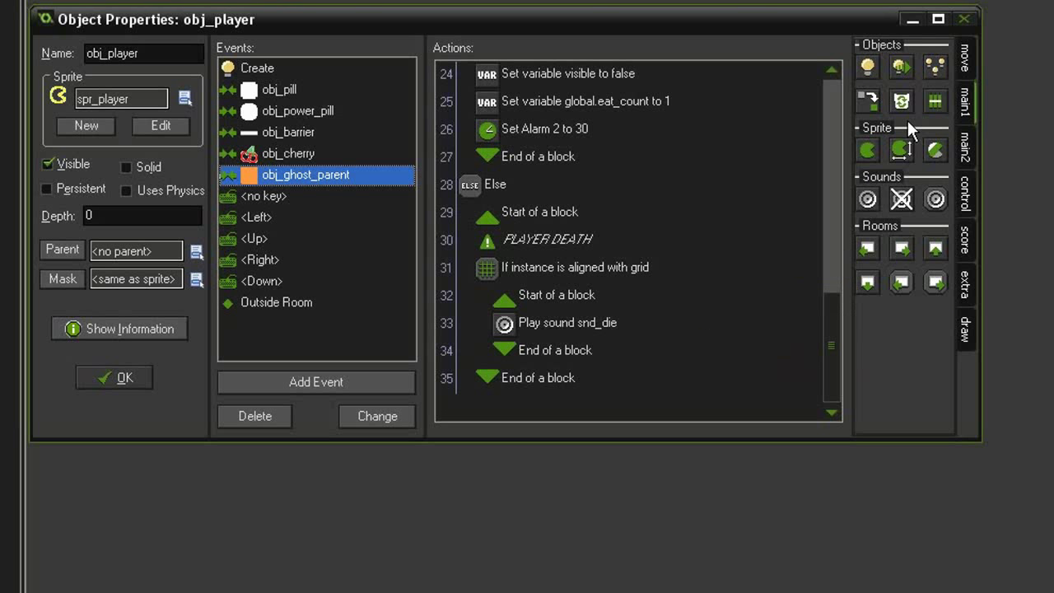
Add a Move Fixed action with the stop direction to halt the player.
click(974, 66)
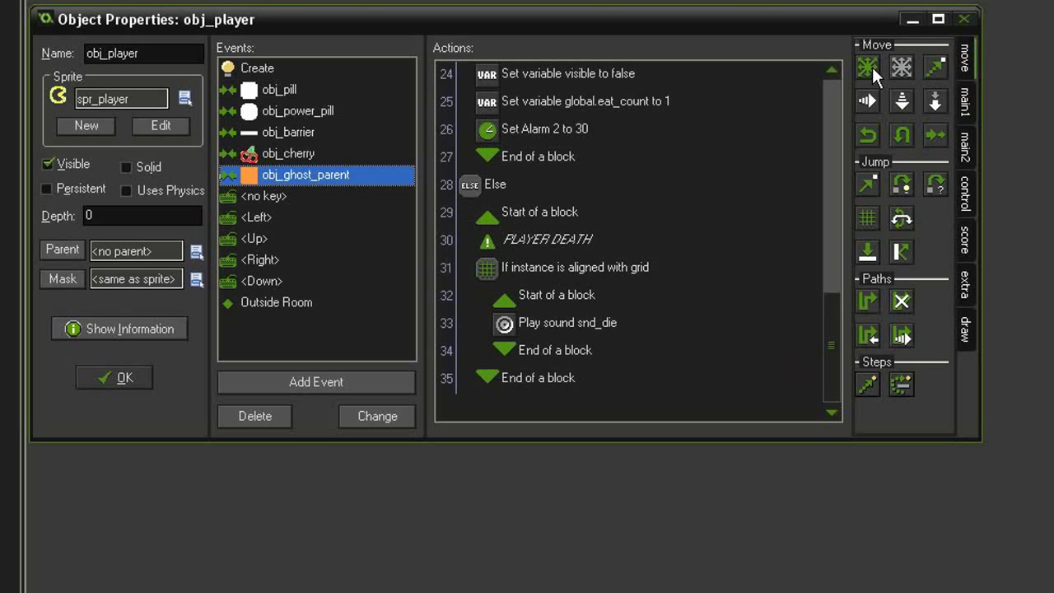
mouse_move(872, 69)
mouse_down()
mouse_move(614, 360)
mouse_move(562, 350)
mouse_up()
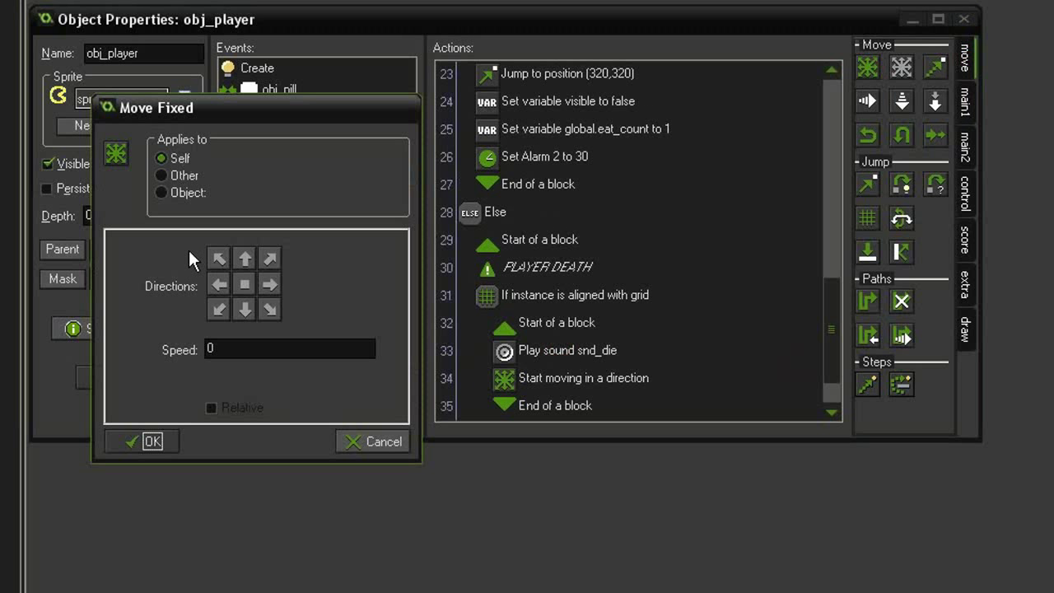
click(241, 291)
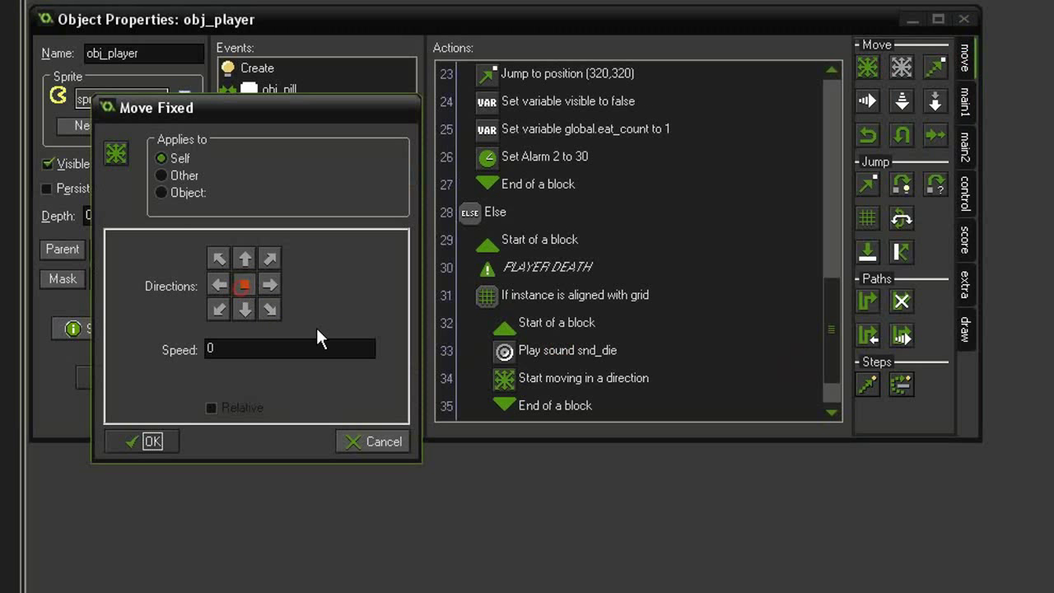
click(153, 441)
Set global.can_move to false.
click(963, 200)
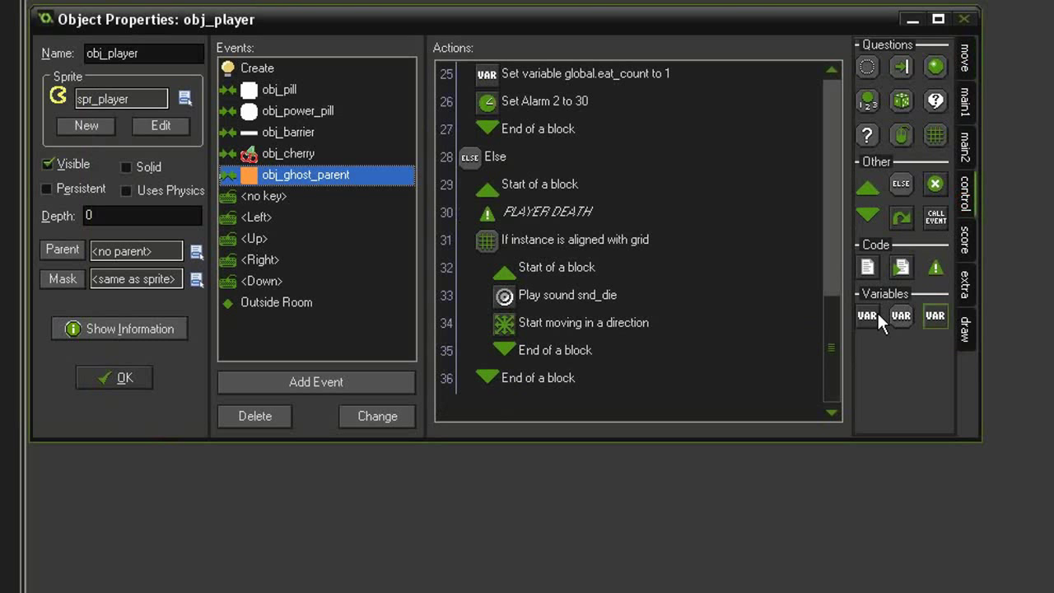
drag(877, 310, 568, 337)
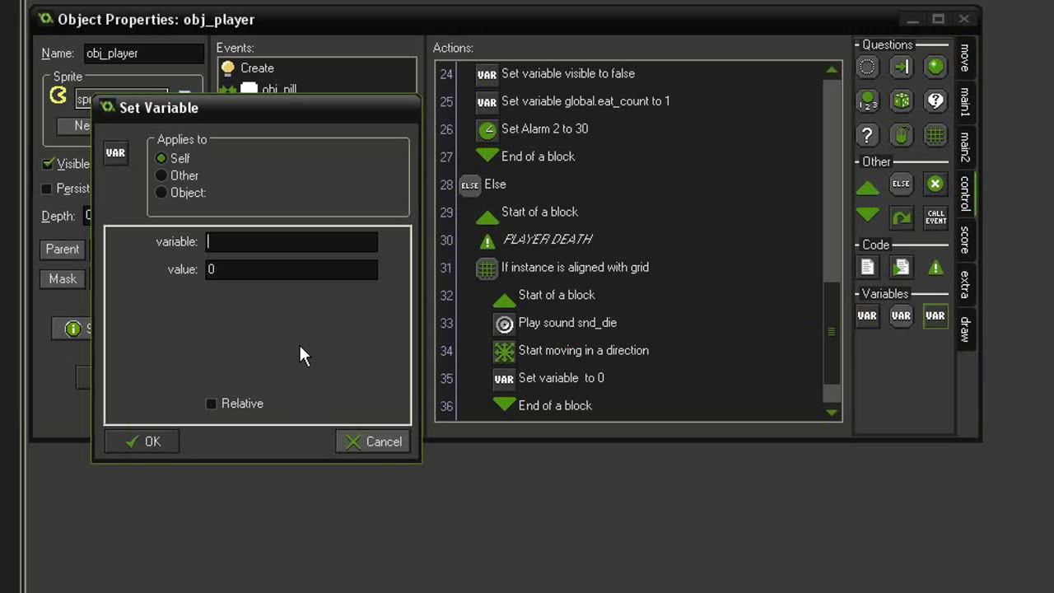
text(global.c)
text(an_move)
key(Tab)
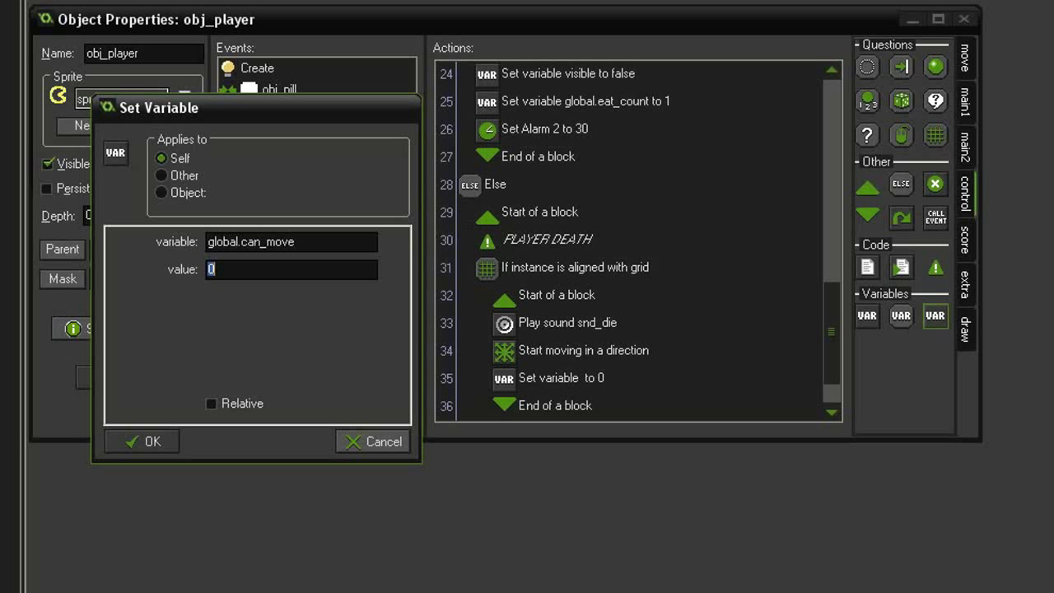
text(false)
click(142, 441)
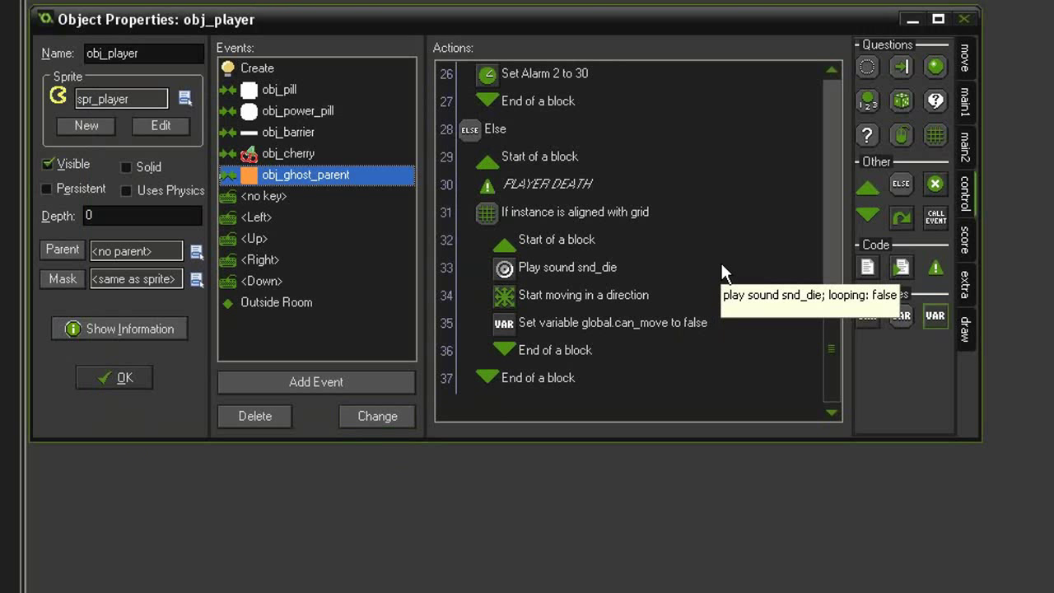
Destroy all obj_ghost_parent instances.
click(964, 102)
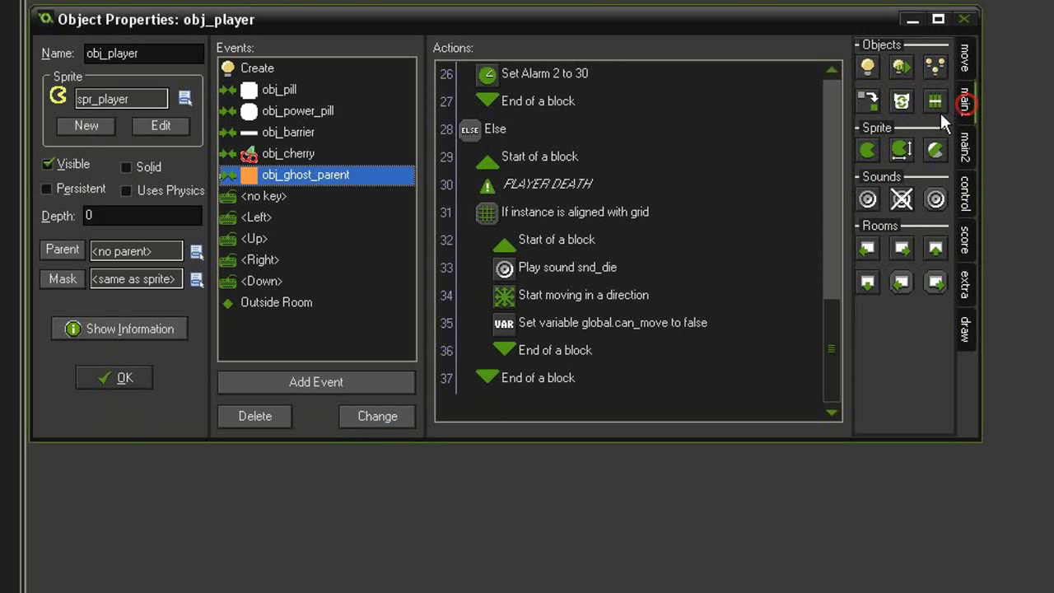
drag(905, 102, 557, 340)
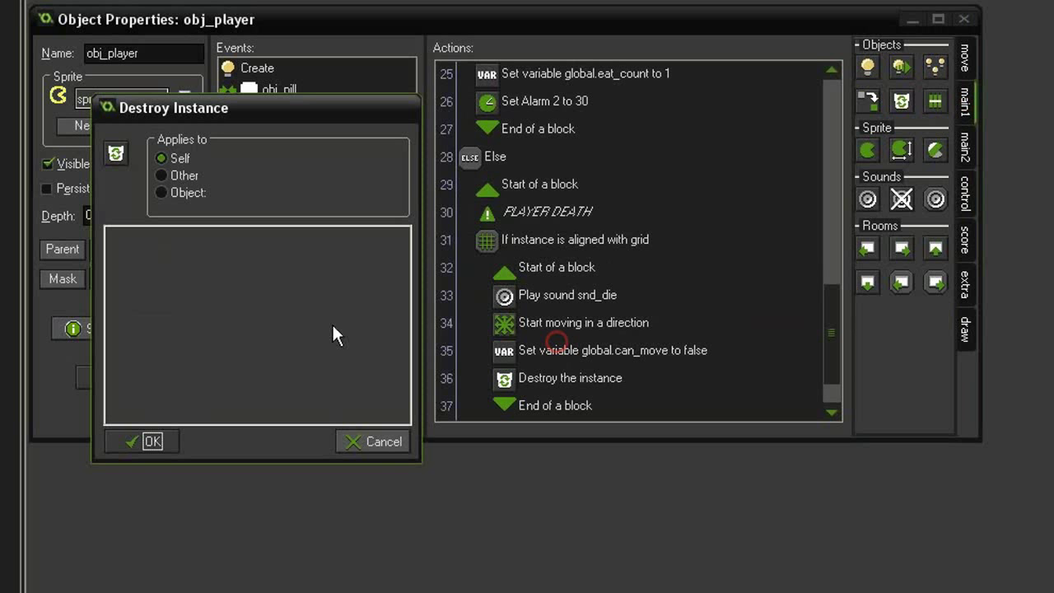
click(184, 191)
click(265, 192)
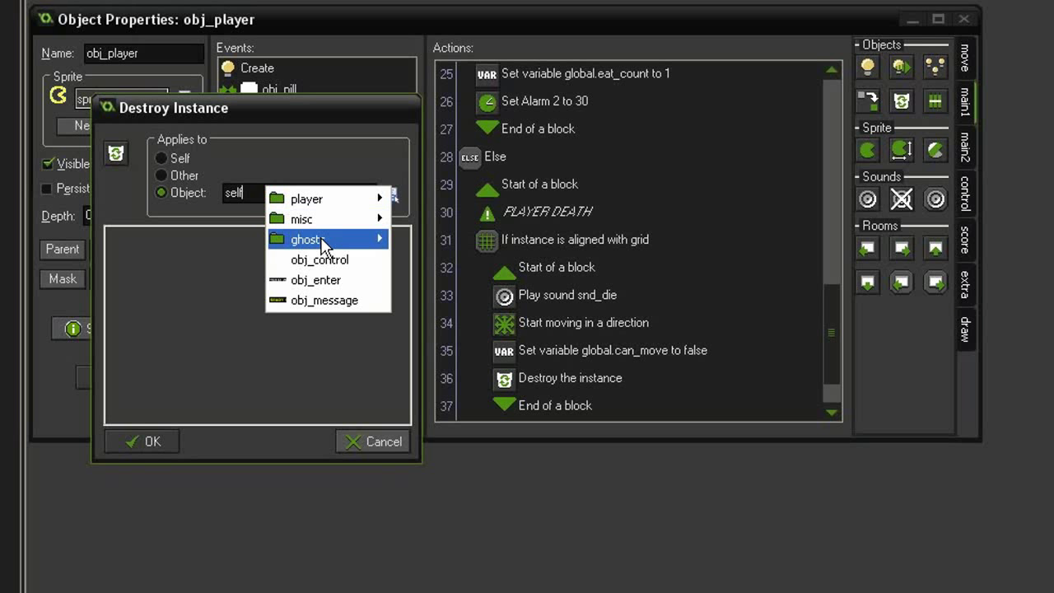
click(413, 237)
click(156, 436)
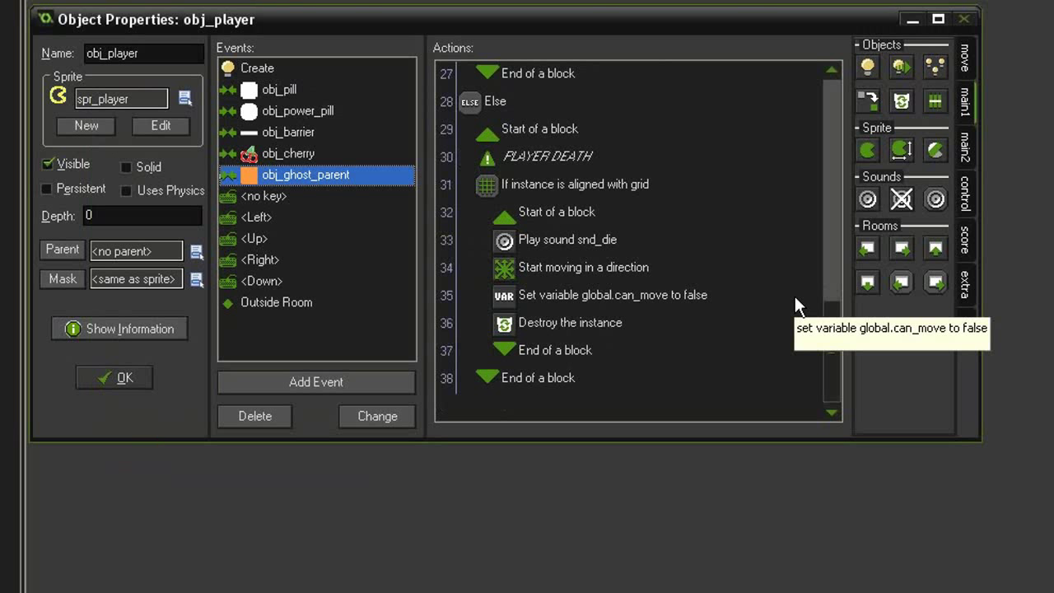
Subtract one life with a relative Set Lives of -1.
click(963, 237)
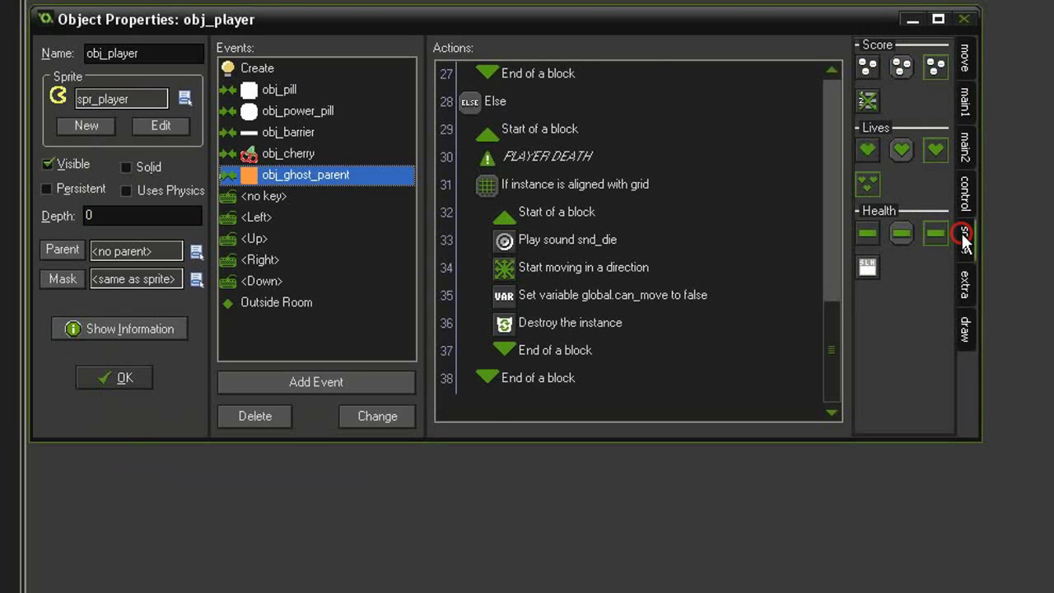
drag(866, 150, 559, 331)
text(-)
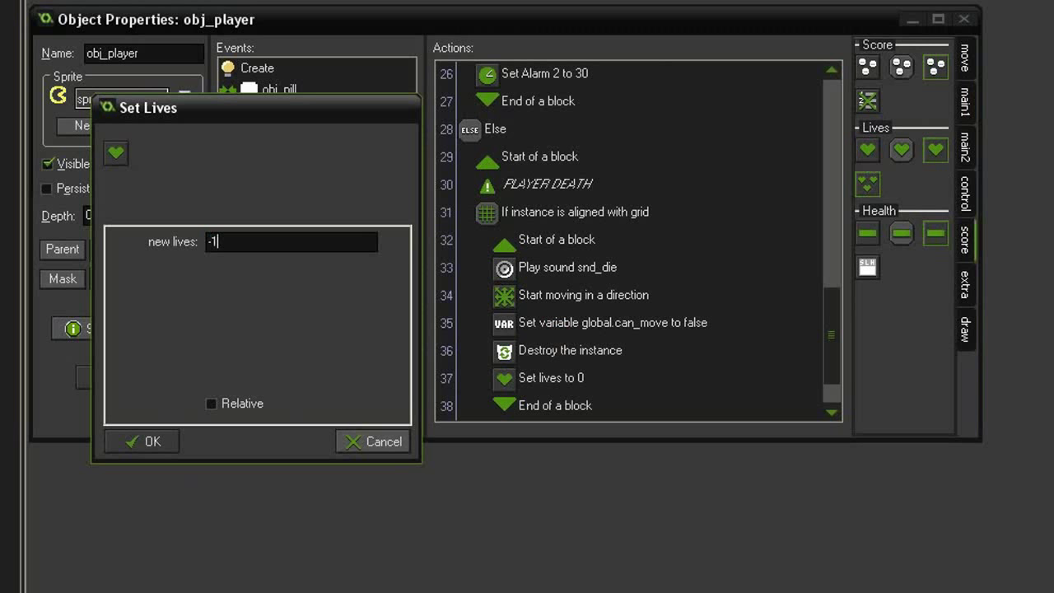
text(1)
click(245, 406)
click(140, 442)
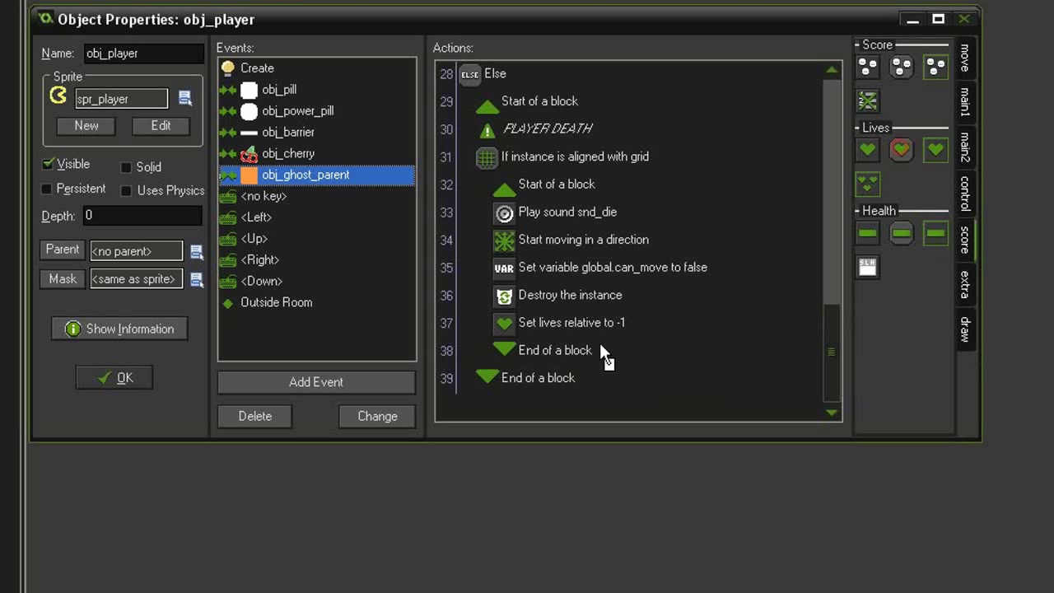
Test lives equal to 0 and then set global.gameover to true.
drag(903, 157, 599, 342)
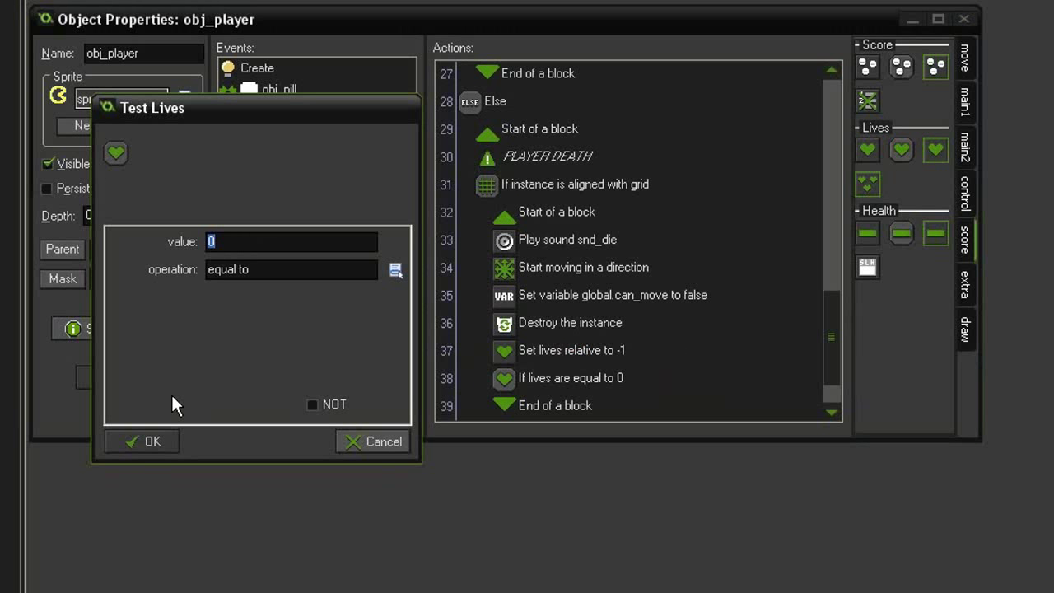
click(145, 441)
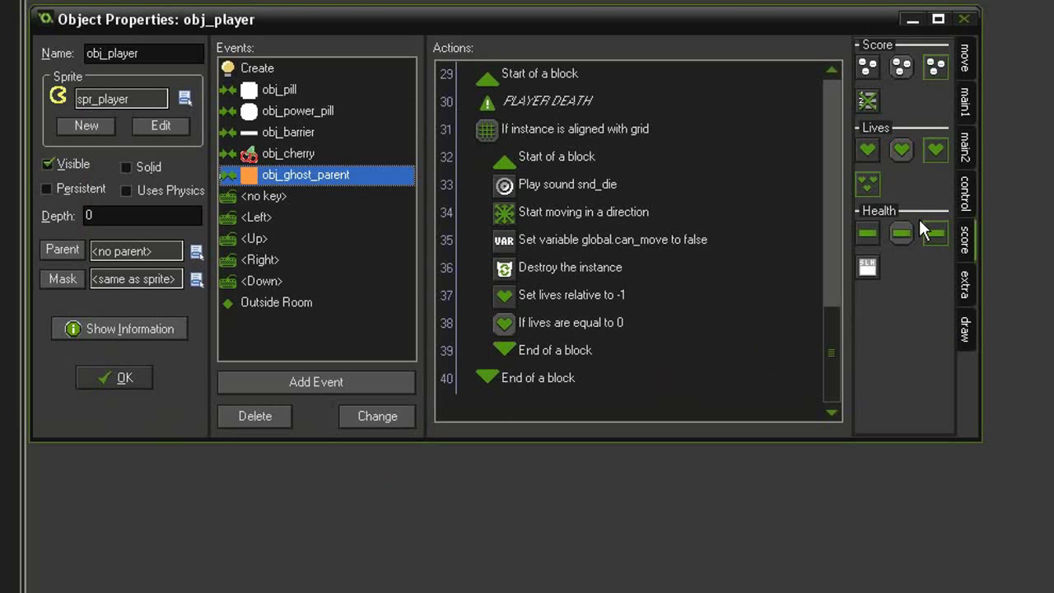
click(965, 196)
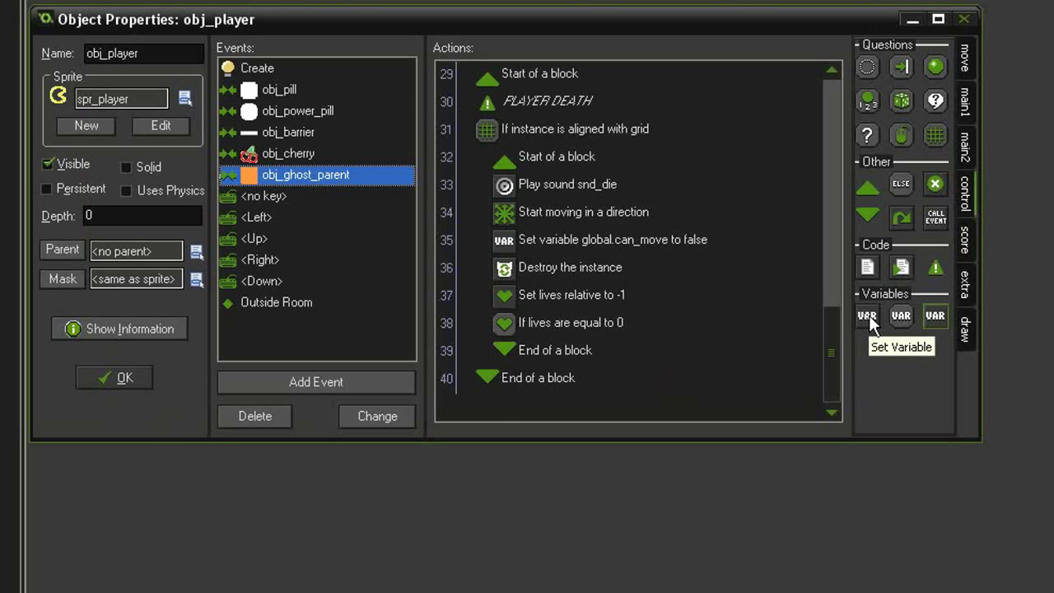
mouse_move(868, 314)
mouse_down()
mouse_move(673, 375)
mouse_move(545, 344)
mouse_up()
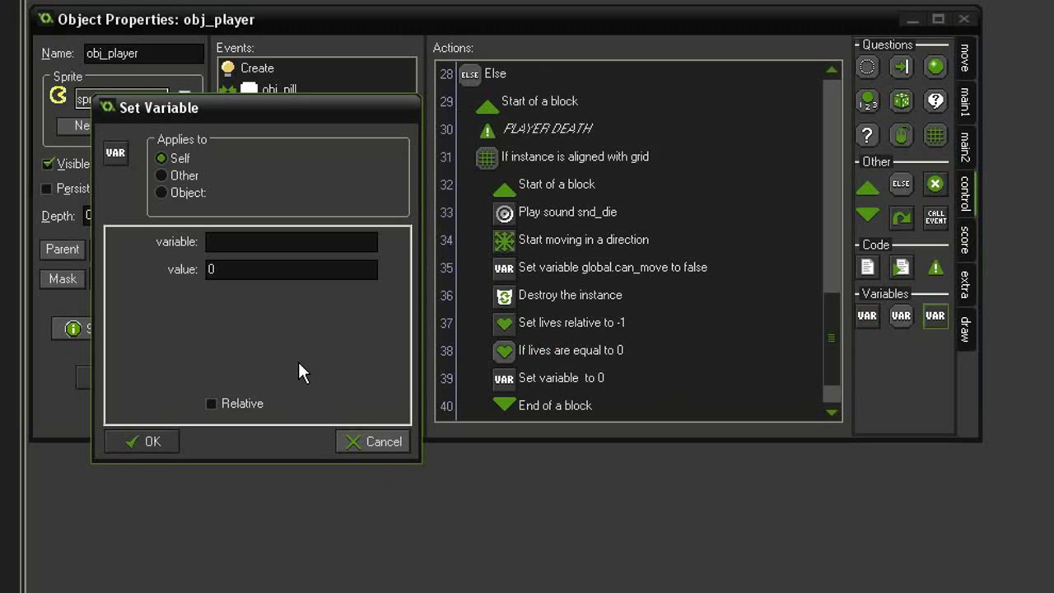
text(global.game)
text(over)
key(Tab)
text(t)
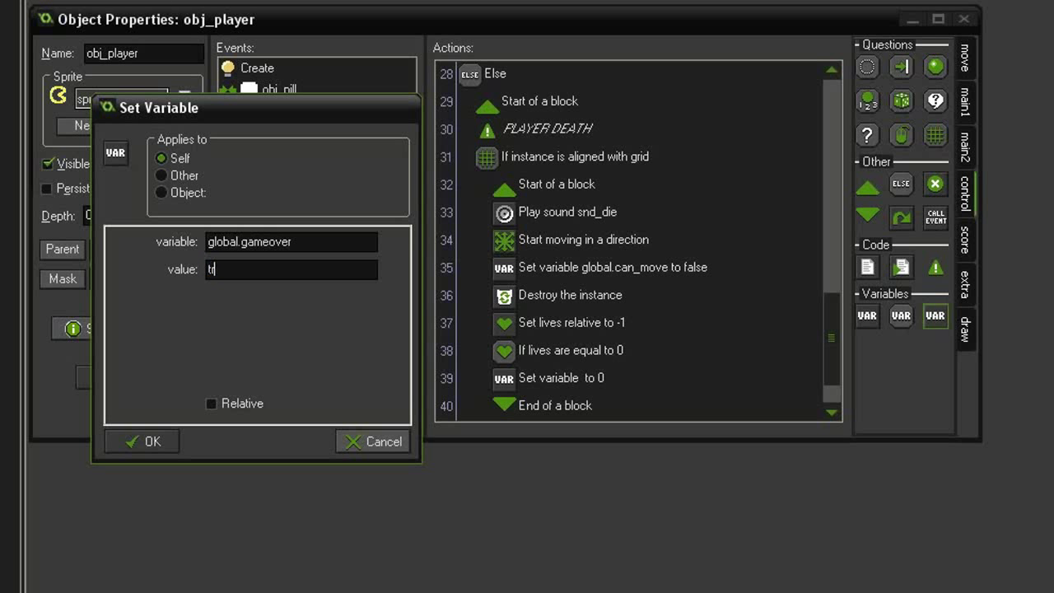
text(rue)
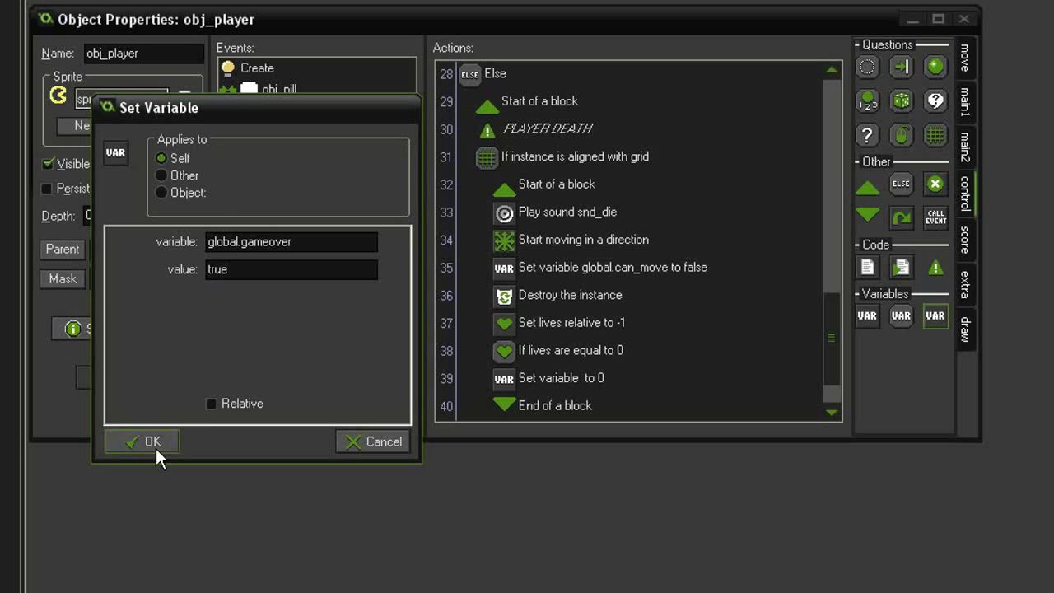
click(153, 442)
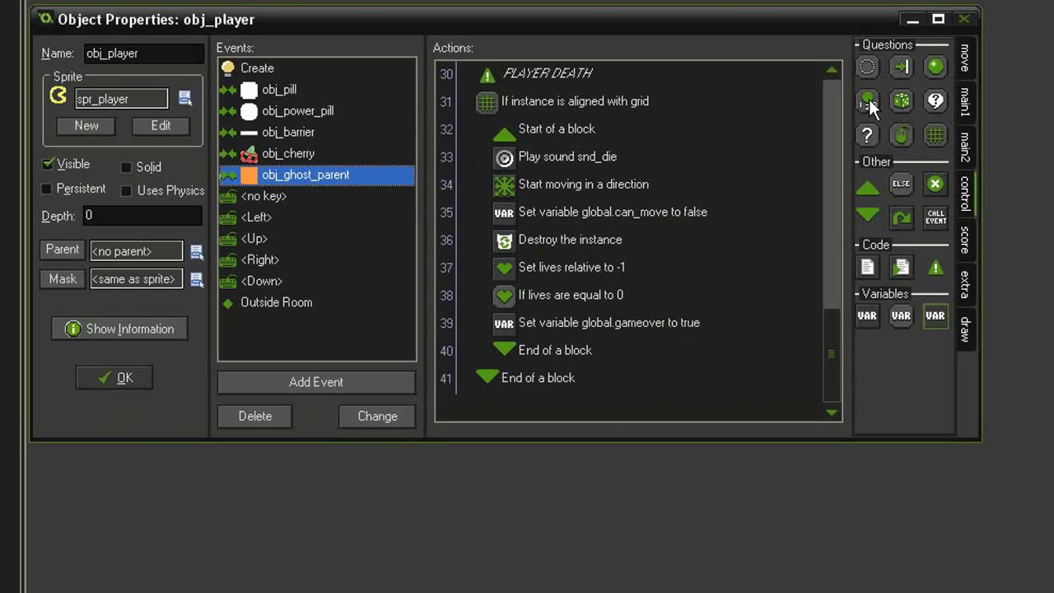
Test whether the obj_cherry instance count is larger than 0.
drag(867, 101, 656, 321)
drag(566, 344, 566, 347)
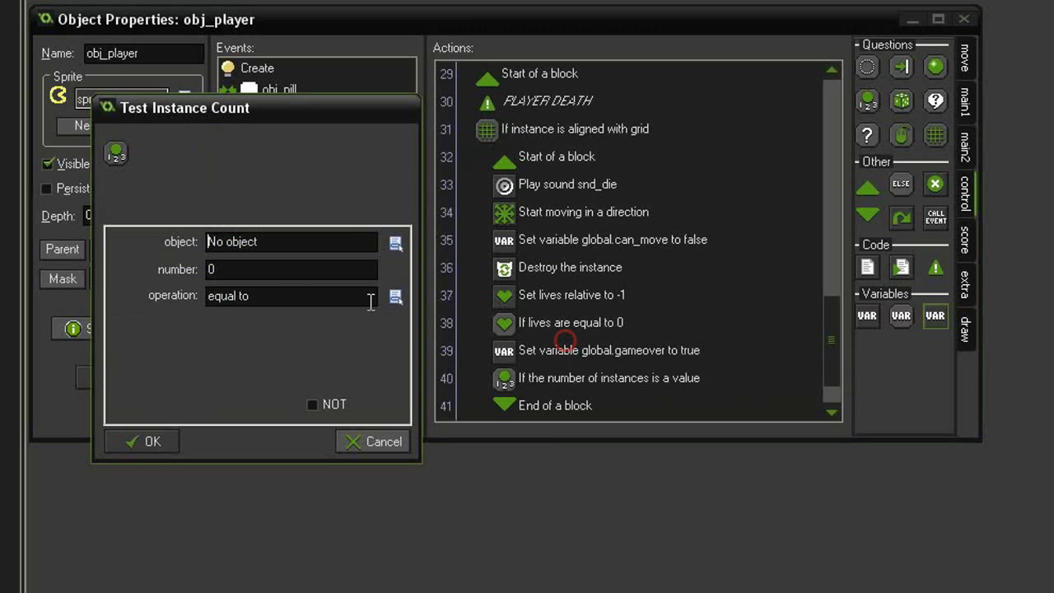
click(242, 240)
click(387, 372)
click(268, 296)
click(311, 345)
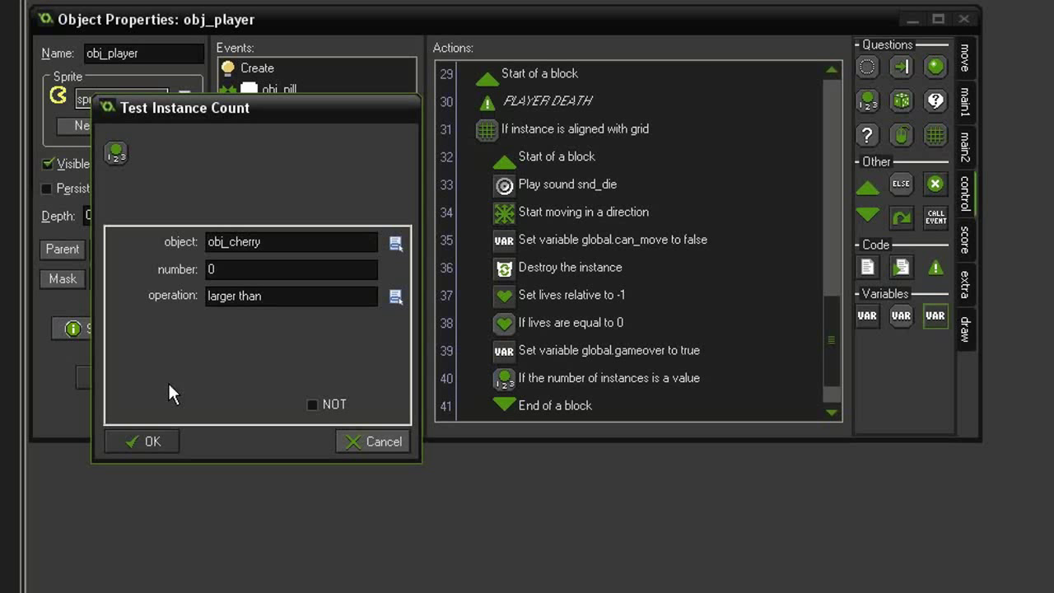
click(148, 441)
Destroy the obj_cherry instance when one exists.
click(963, 97)
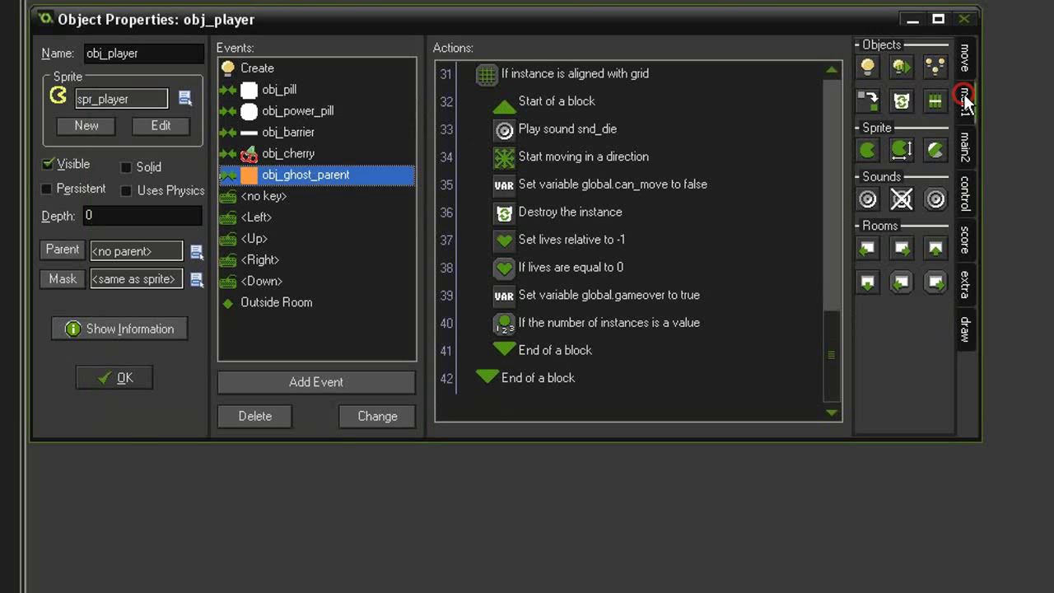
drag(902, 102, 555, 346)
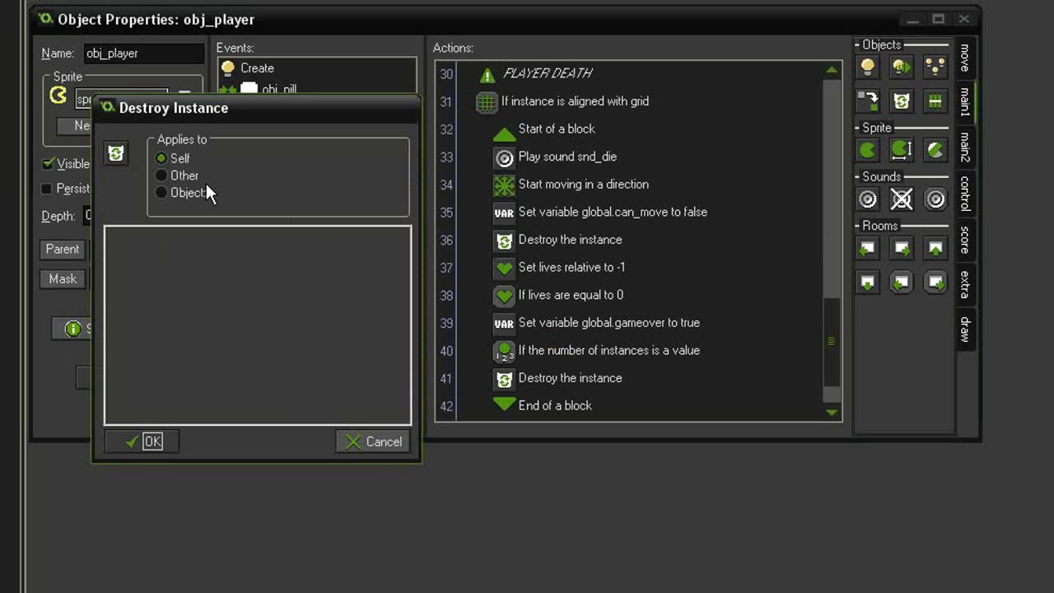
click(162, 193)
click(259, 187)
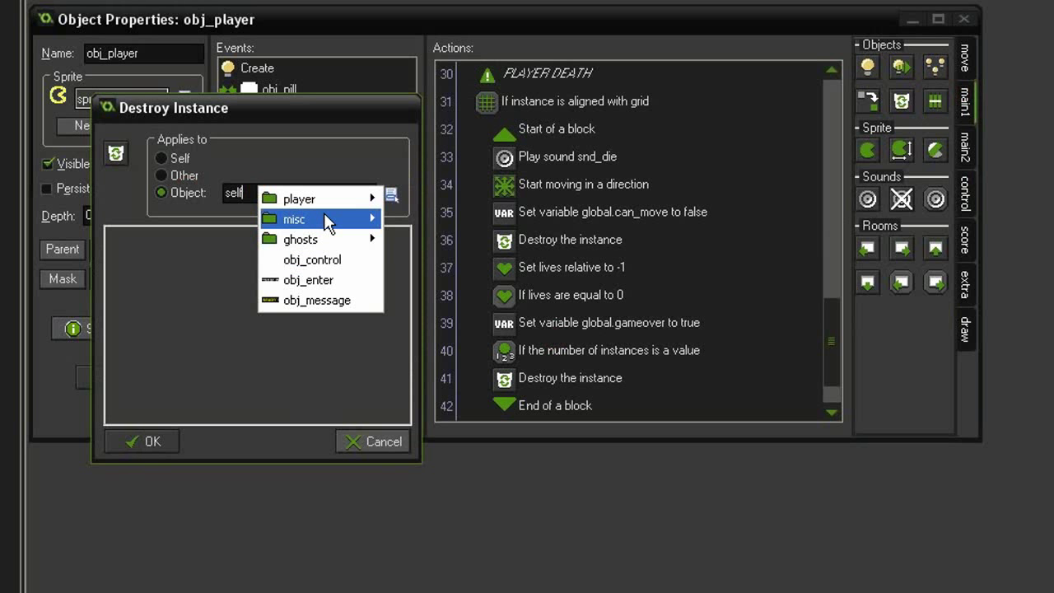
click(416, 299)
click(176, 431)
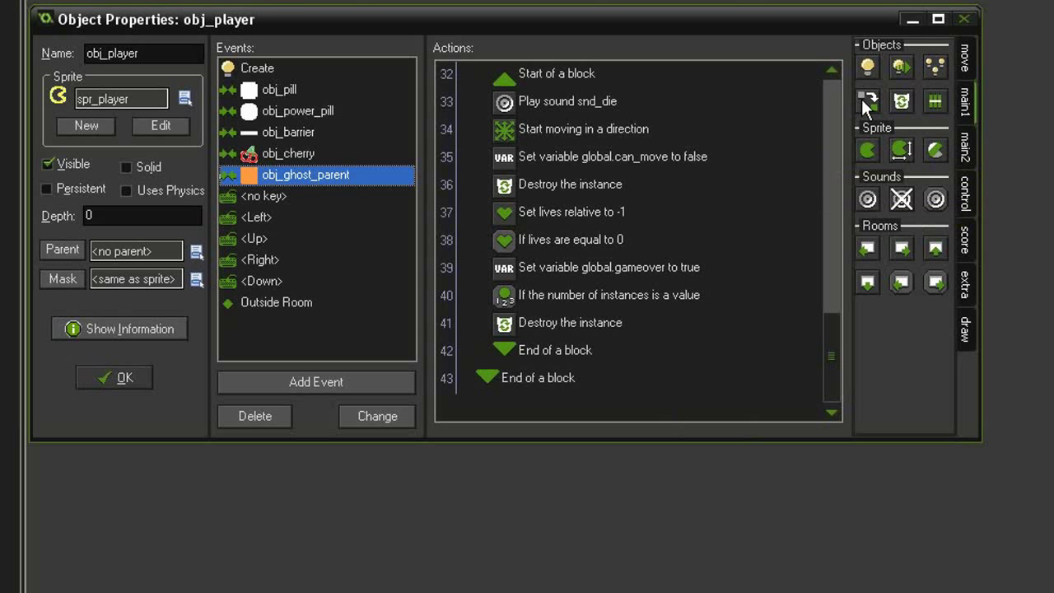
Change the player into obj_death with perform events set to yes.
drag(866, 100, 659, 350)
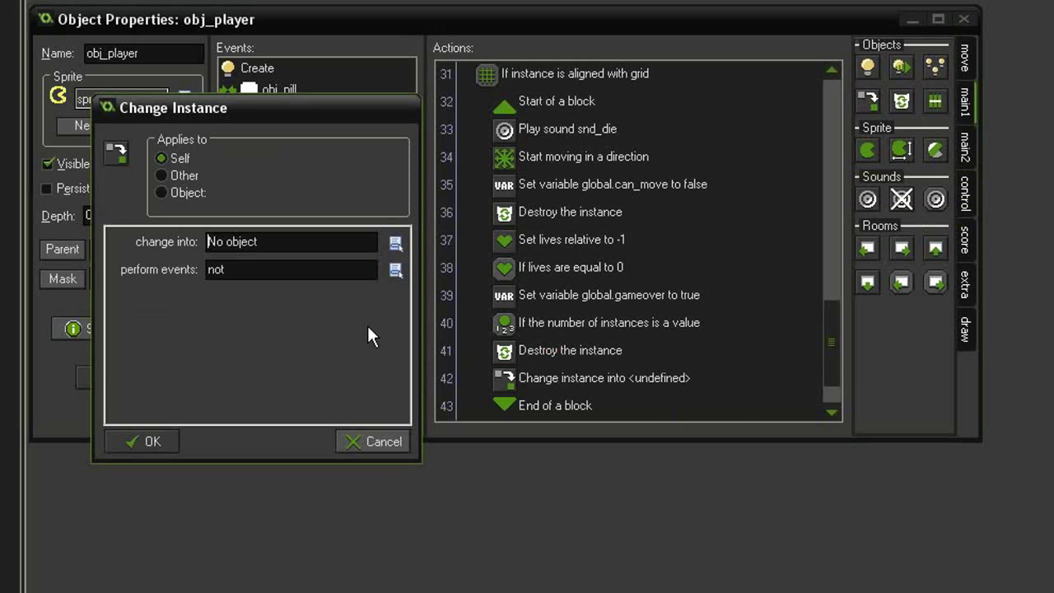
click(251, 241)
mouse_move(297, 274)
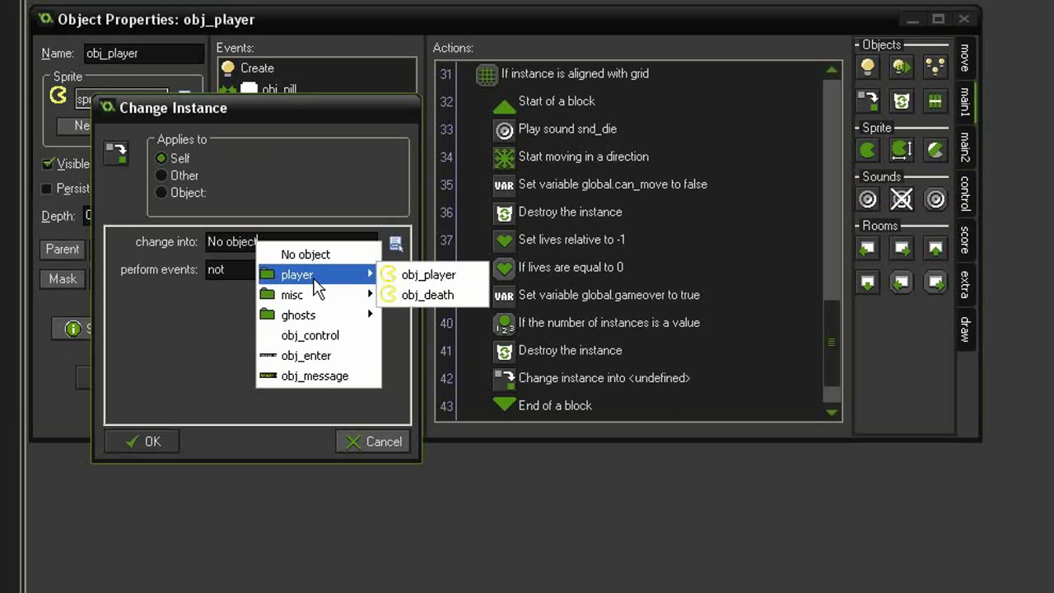
click(424, 295)
click(302, 275)
click(319, 305)
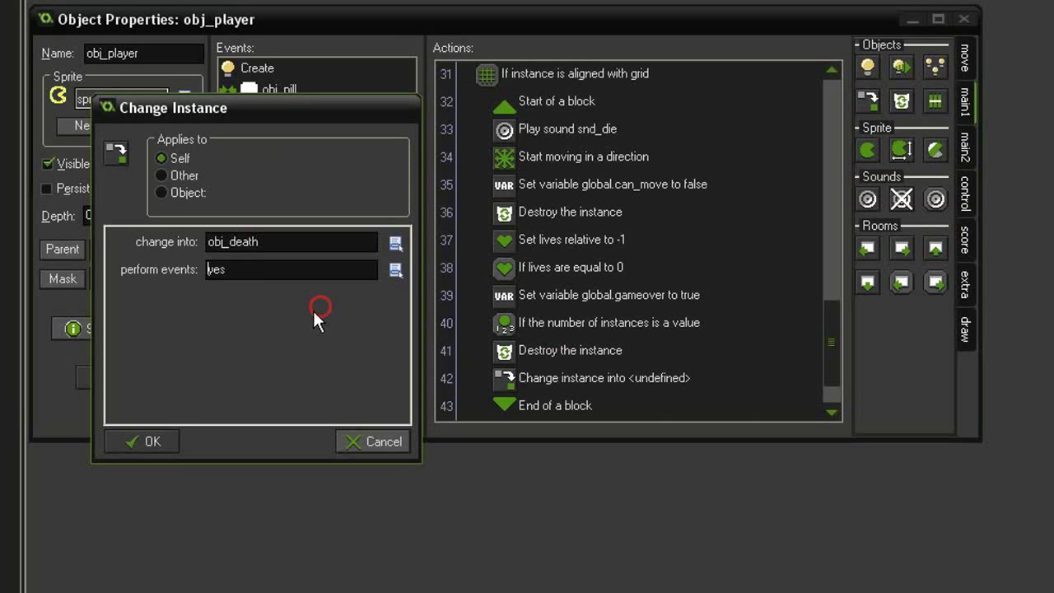
click(168, 442)
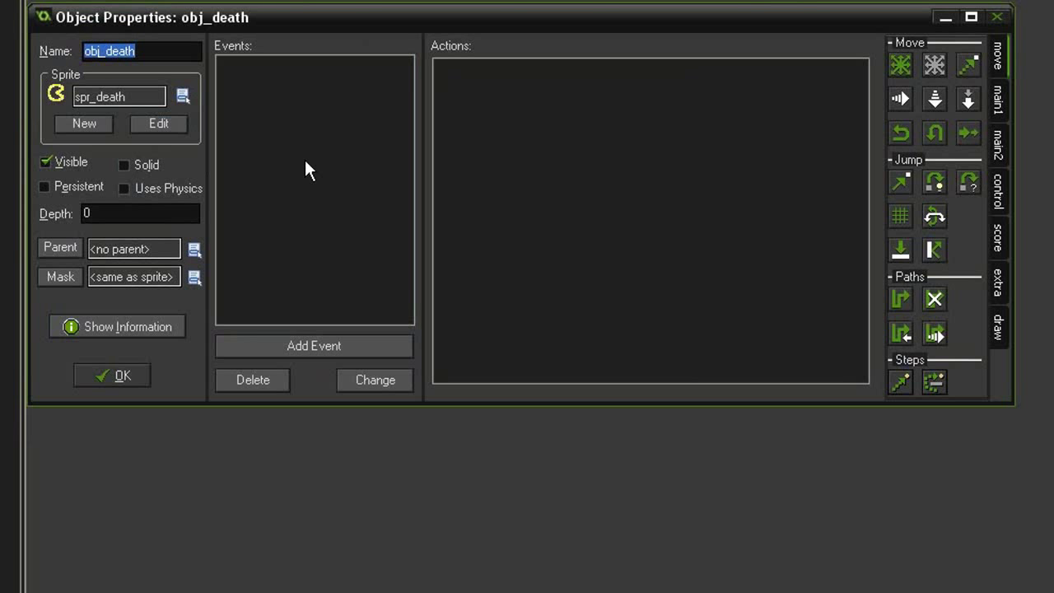
Add a Create event on obj_death changing its sprite to spr_death at speed 0.5.
click(286, 342)
click(333, 200)
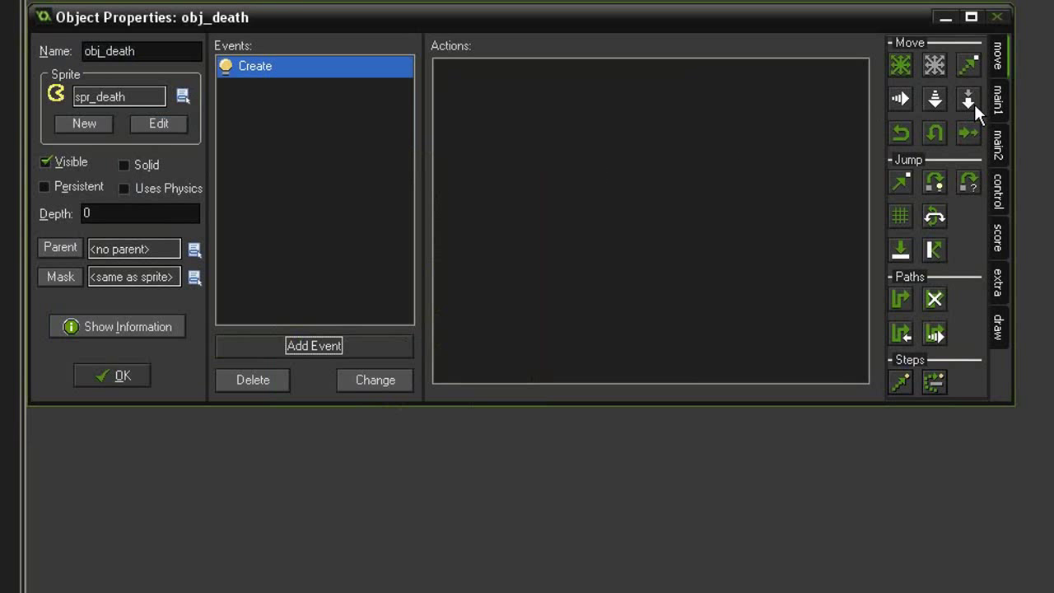
click(997, 99)
drag(900, 147, 811, 145)
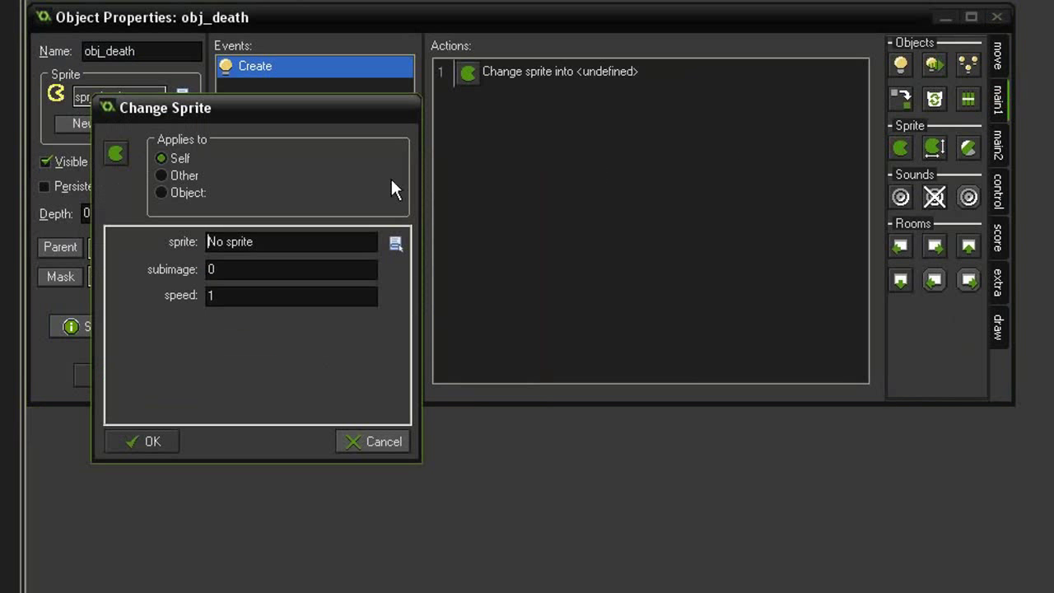
click(281, 241)
mouse_move(322, 275)
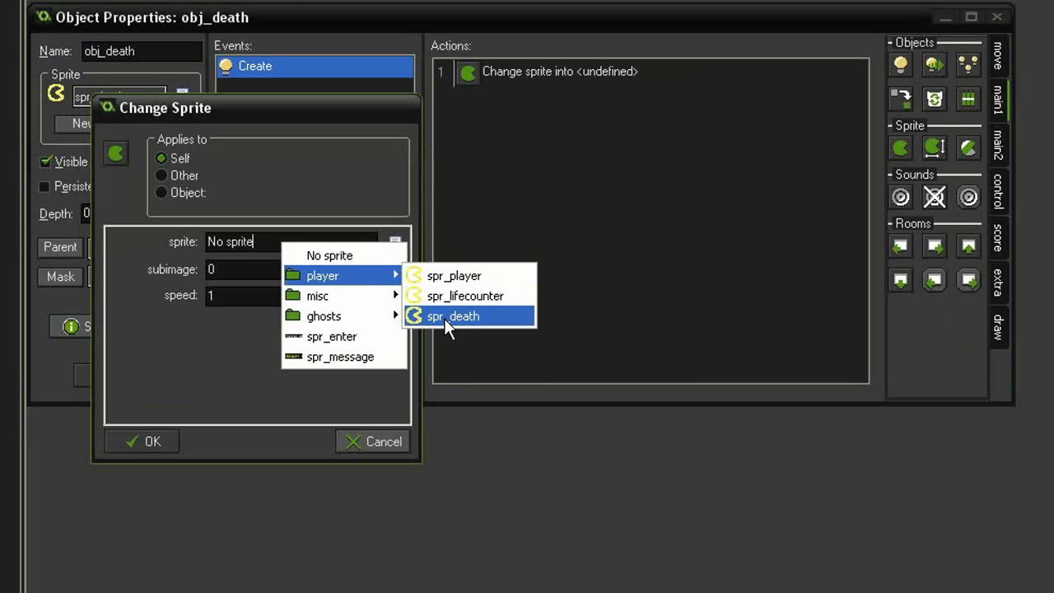
click(444, 318)
double_click(239, 295)
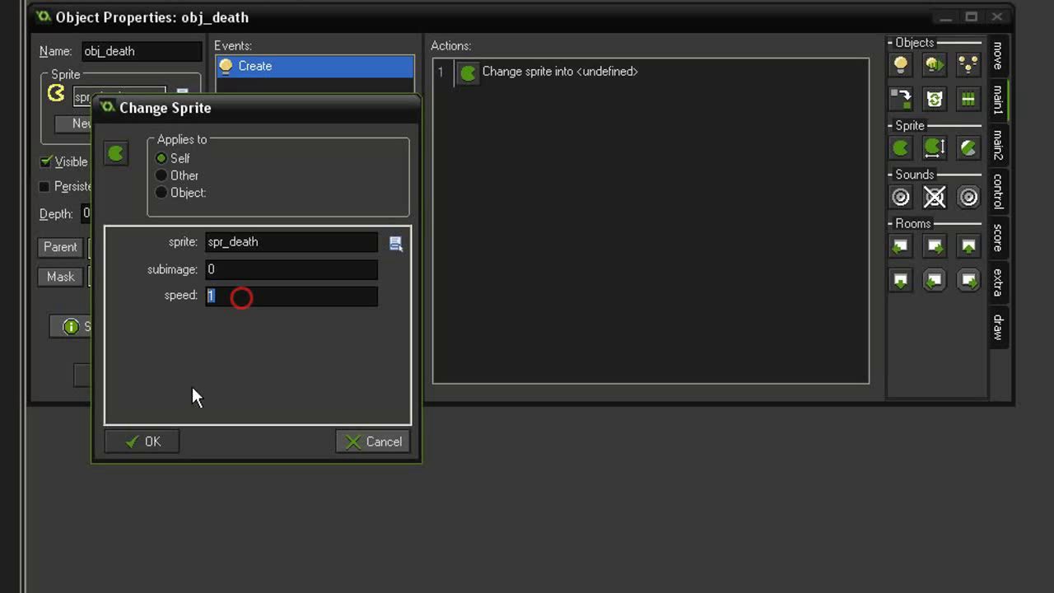
text(.5)
click(152, 439)
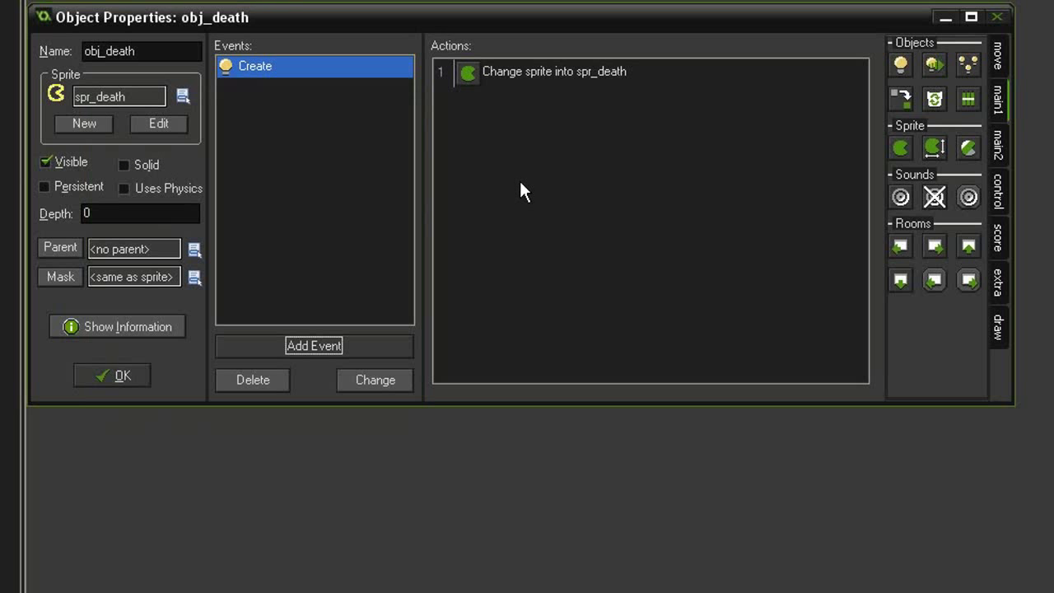
Add an Animation End event to obj_death containing a Destroy Instance action.
click(290, 342)
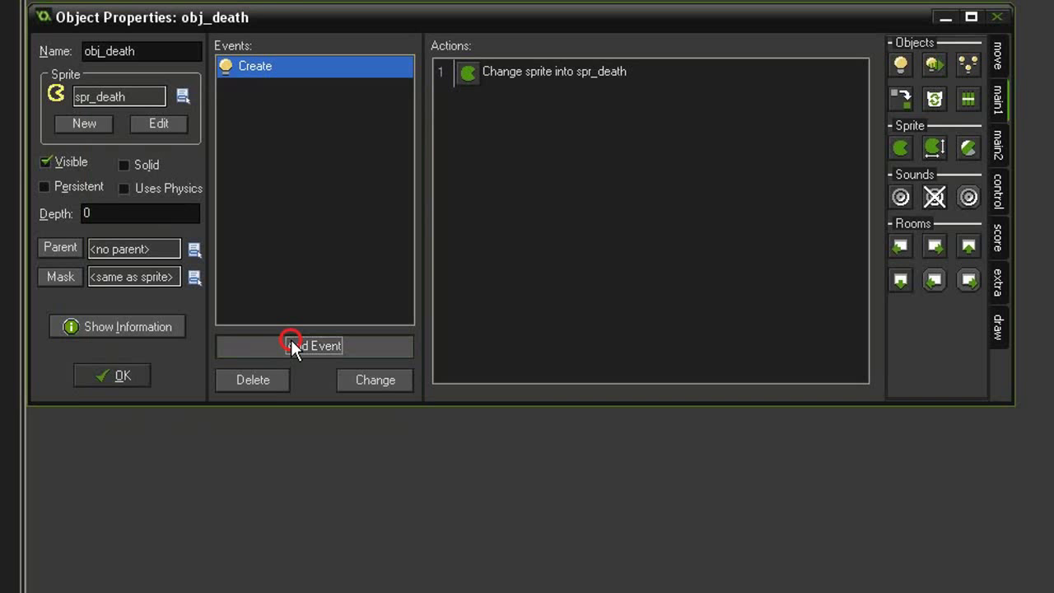
click(471, 235)
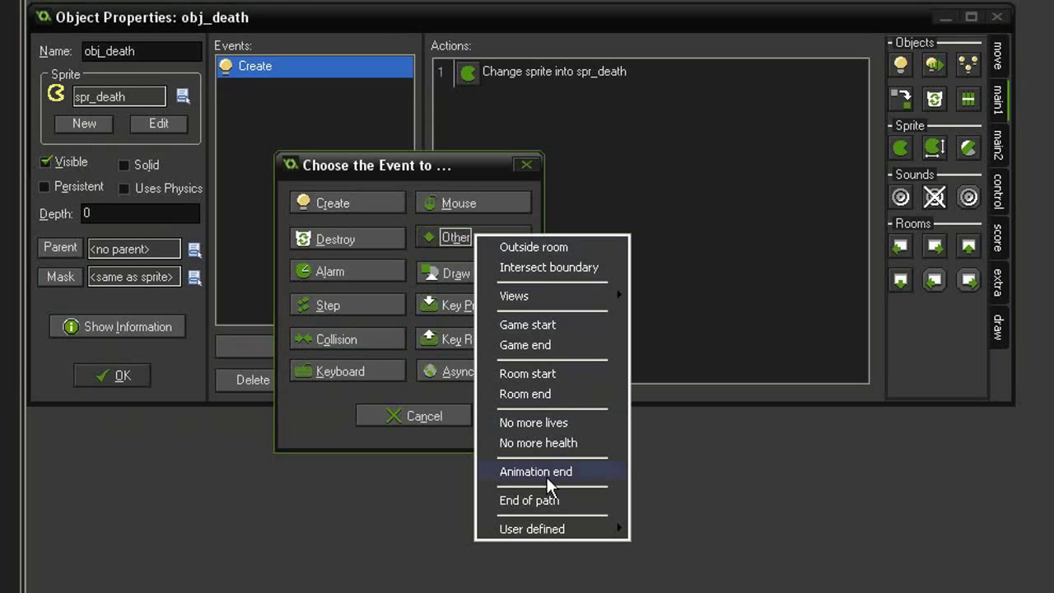
click(545, 475)
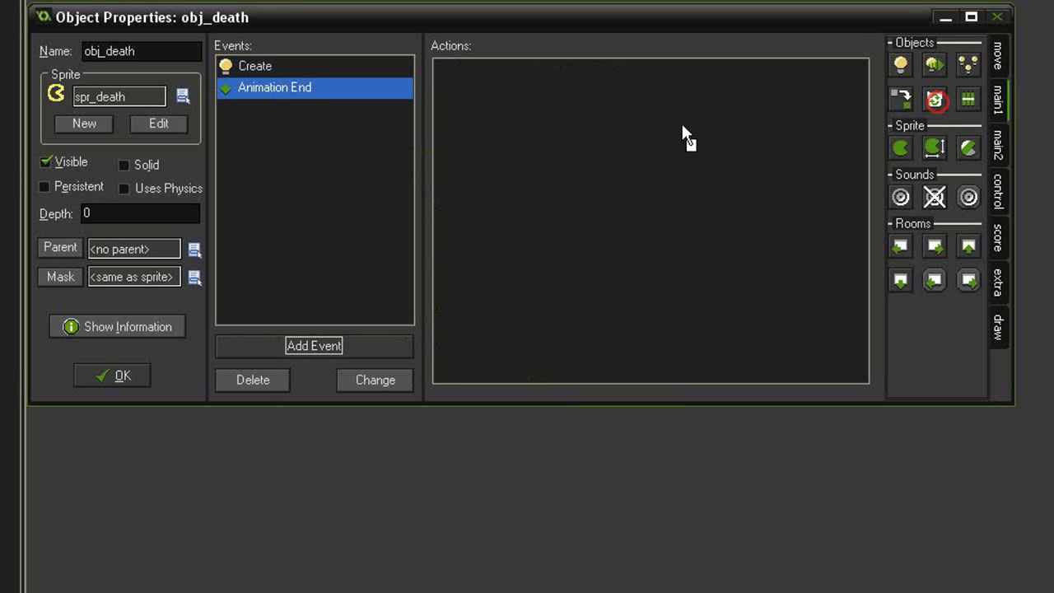
drag(683, 139, 683, 139)
click(150, 441)
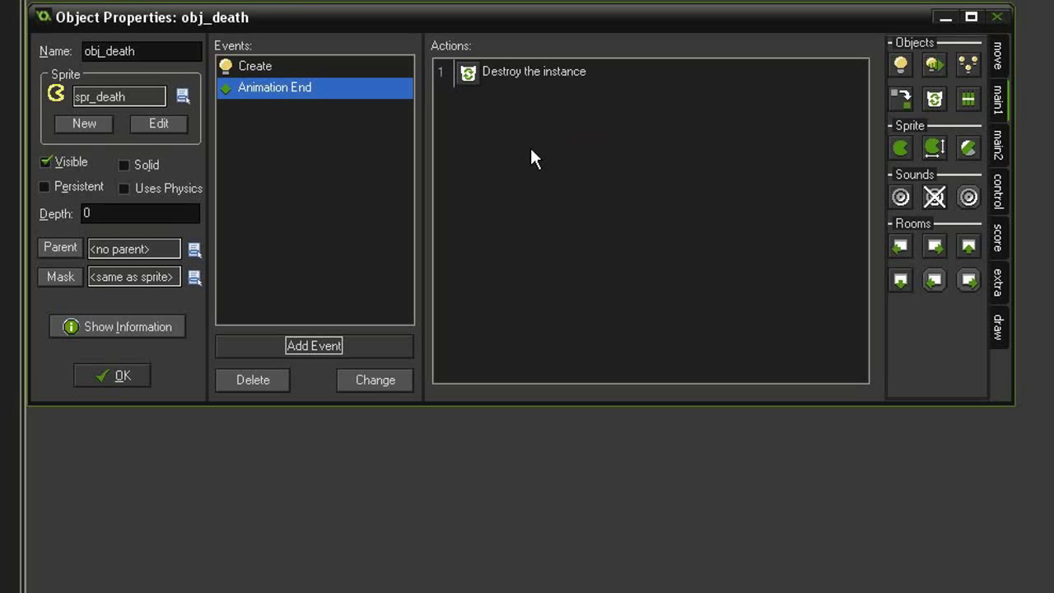
Add a Set Alarm action before the destroy that sets obj_control's Alarm 0 to 5 steps.
click(996, 142)
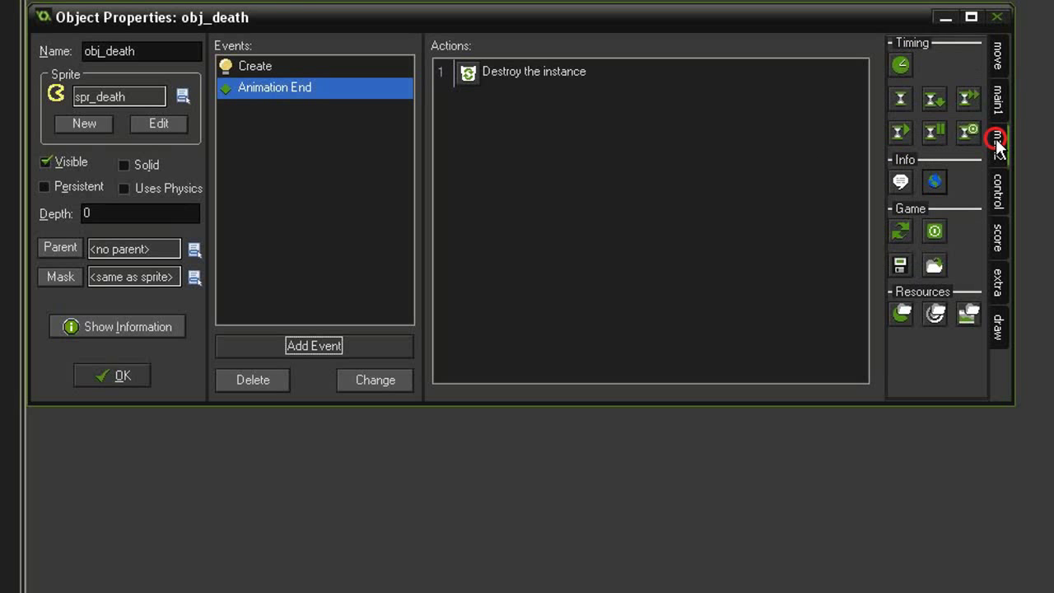
drag(898, 65, 558, 68)
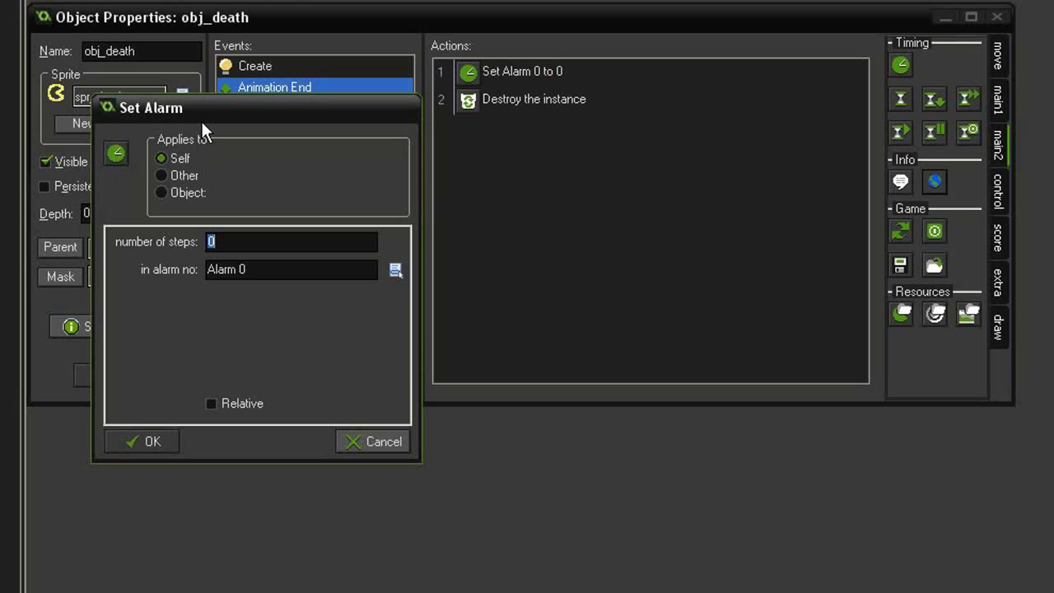
click(180, 192)
click(264, 201)
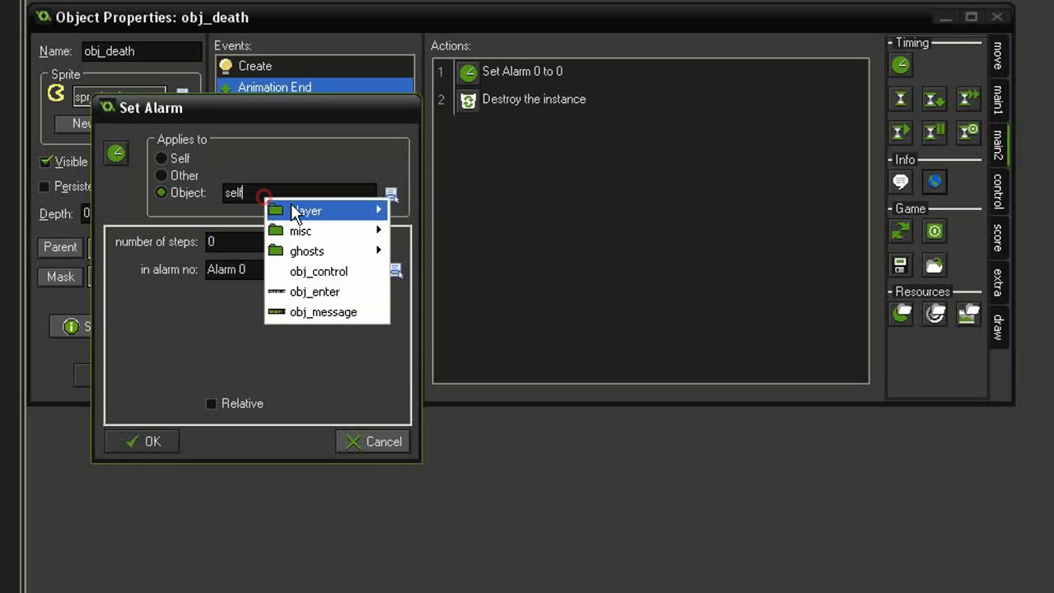
click(306, 271)
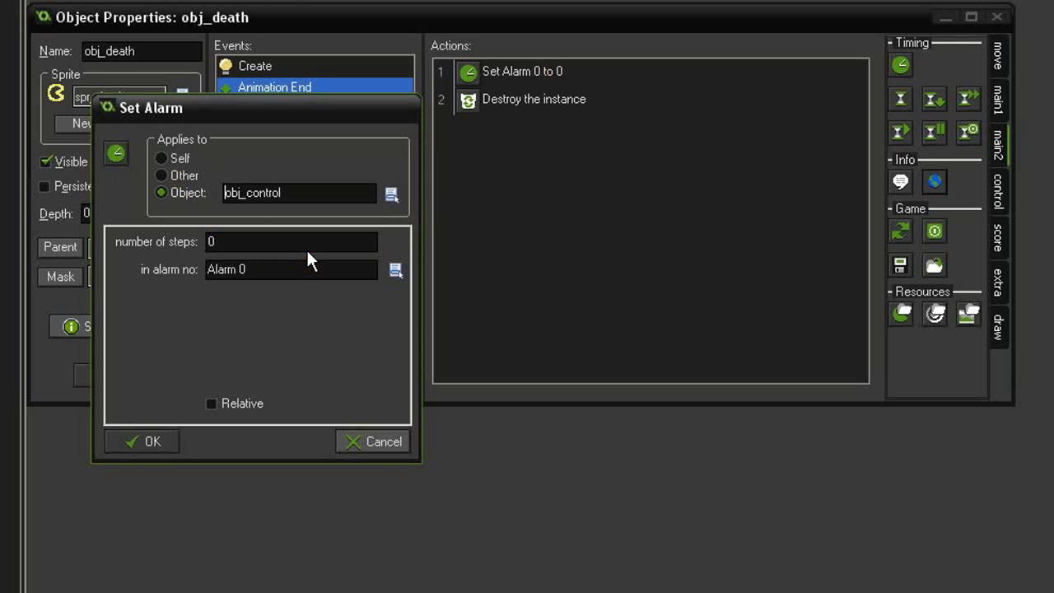
double_click(227, 242)
text(5)
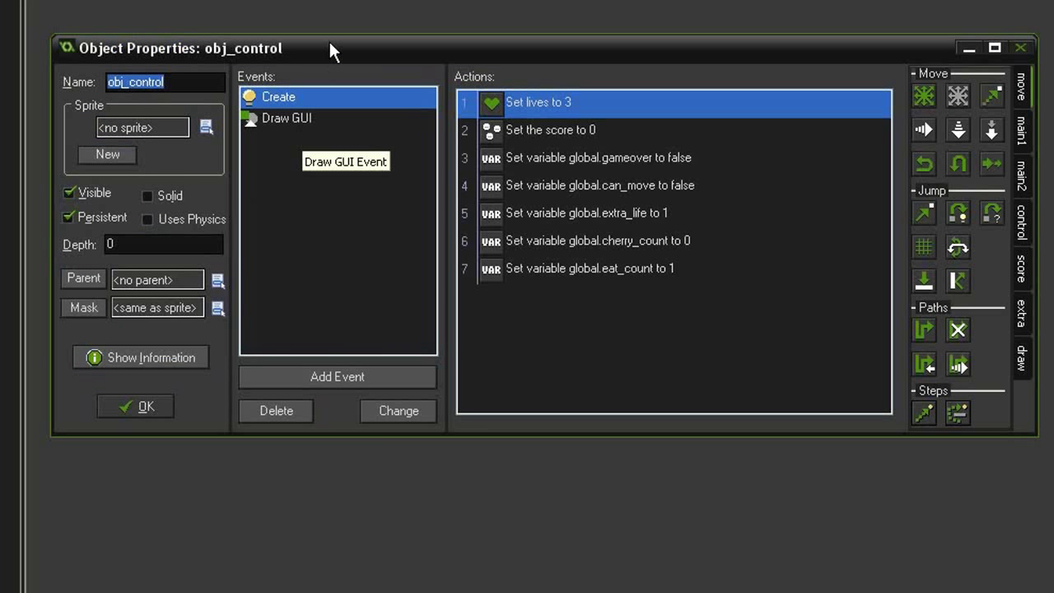
Add an Alarm 0 event to obj_control.
drag(330, 47, 306, 23)
click(288, 355)
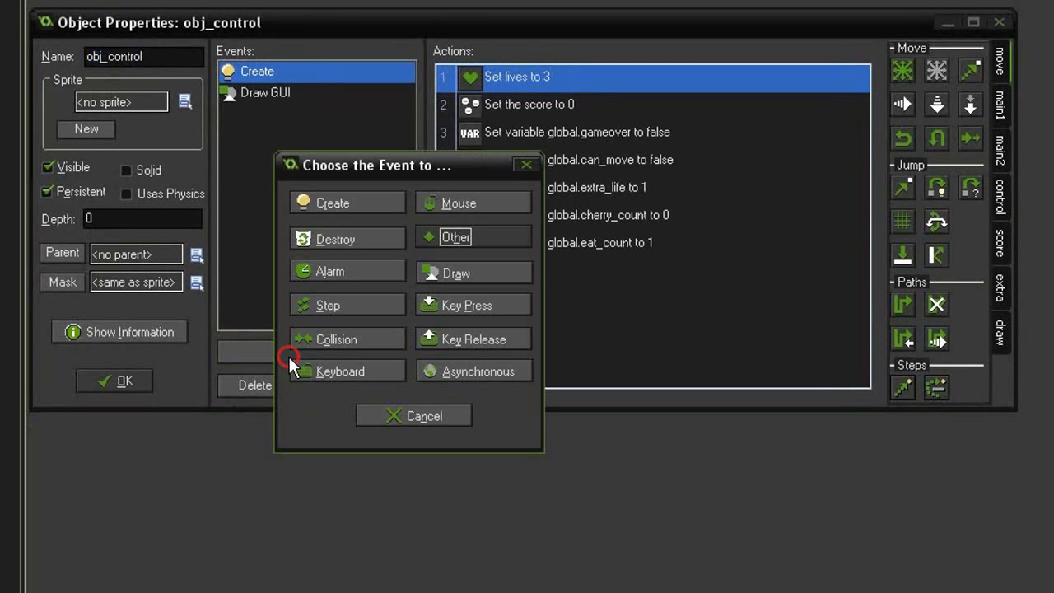
click(326, 334)
click(351, 278)
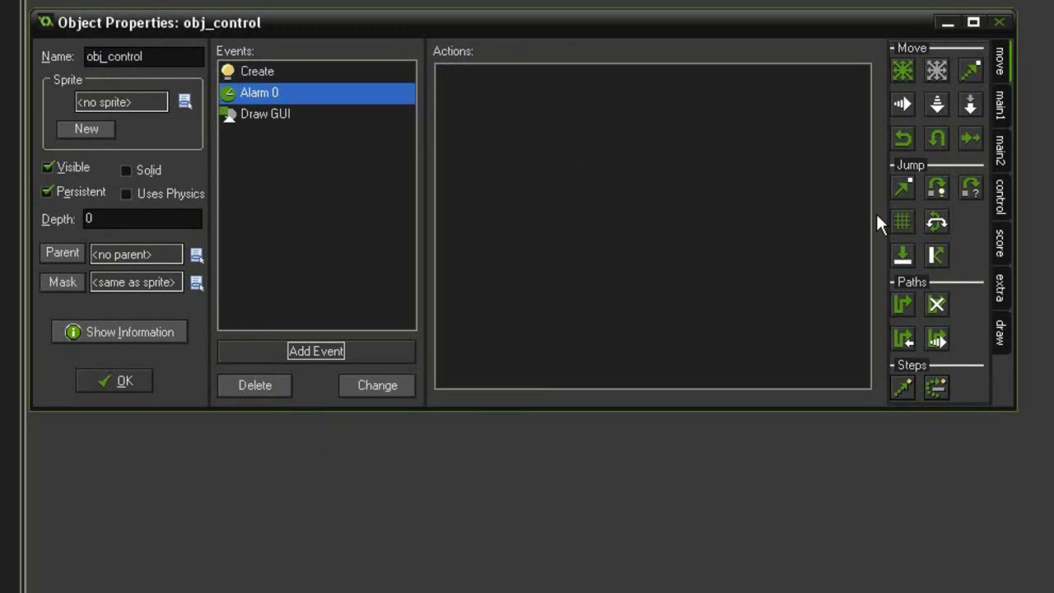
Put a 'GAMEOVER MESSAGE' comment action at the start of Alarm 0.
click(995, 199)
drag(972, 275, 511, 199)
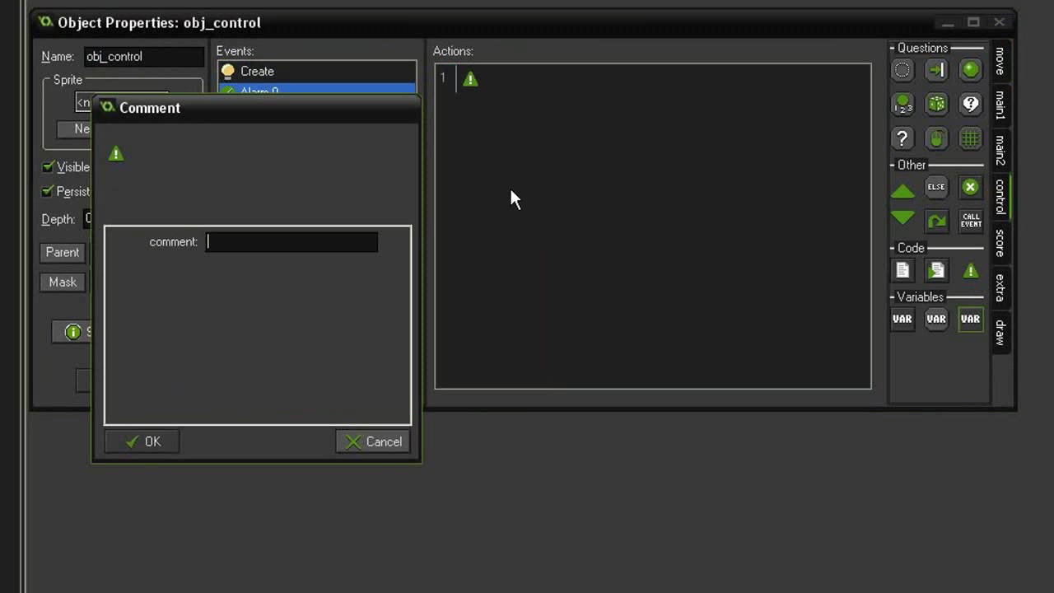
text(GAME)
text(OVER MESSA)
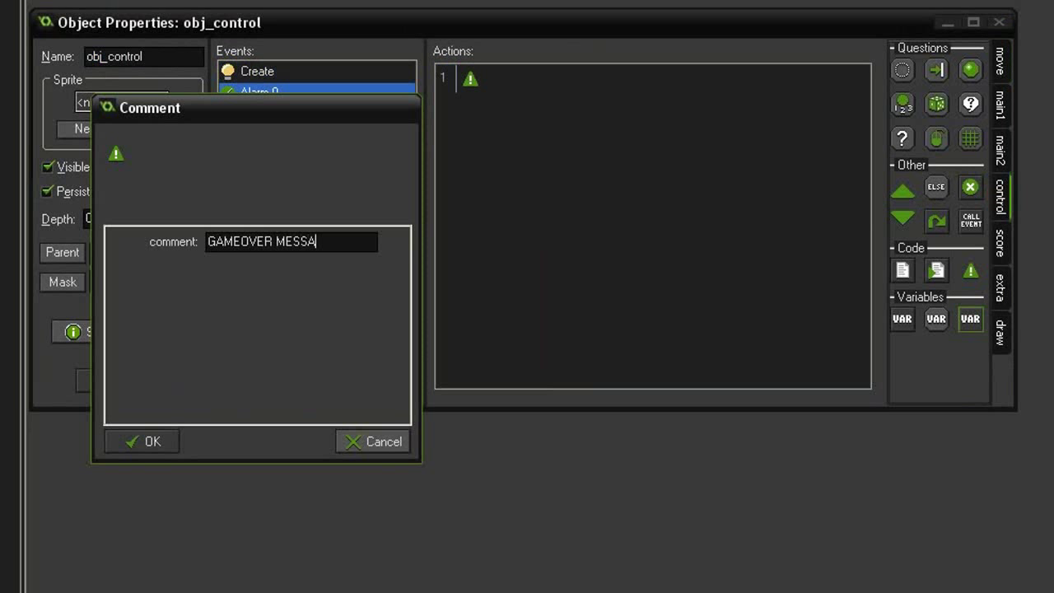
text(GE)
click(165, 437)
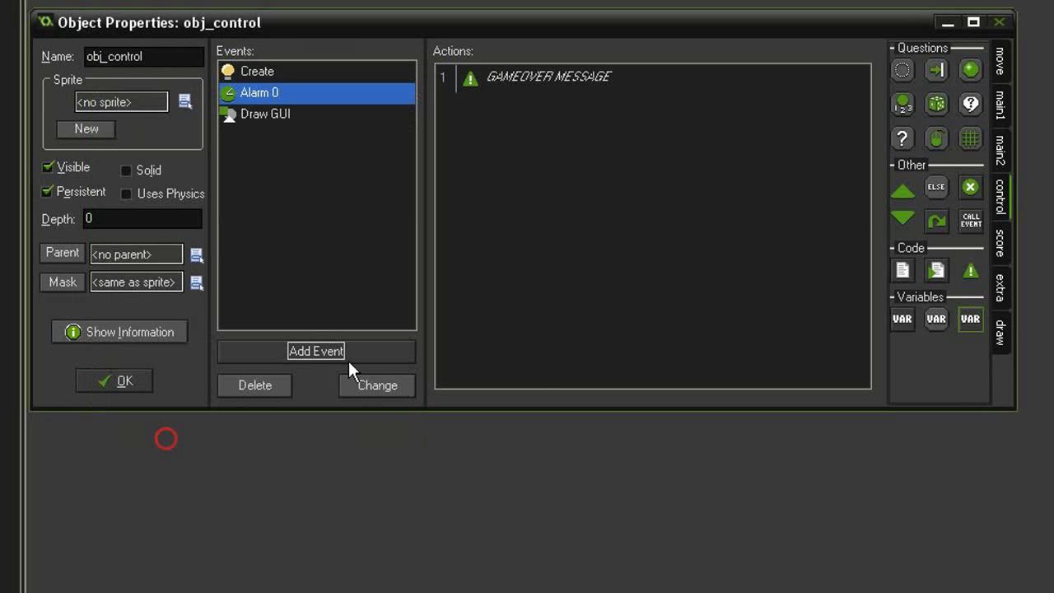
Add a Create Instance action to Alarm 0 spawning obj_message at x 320, y 384.
click(999, 106)
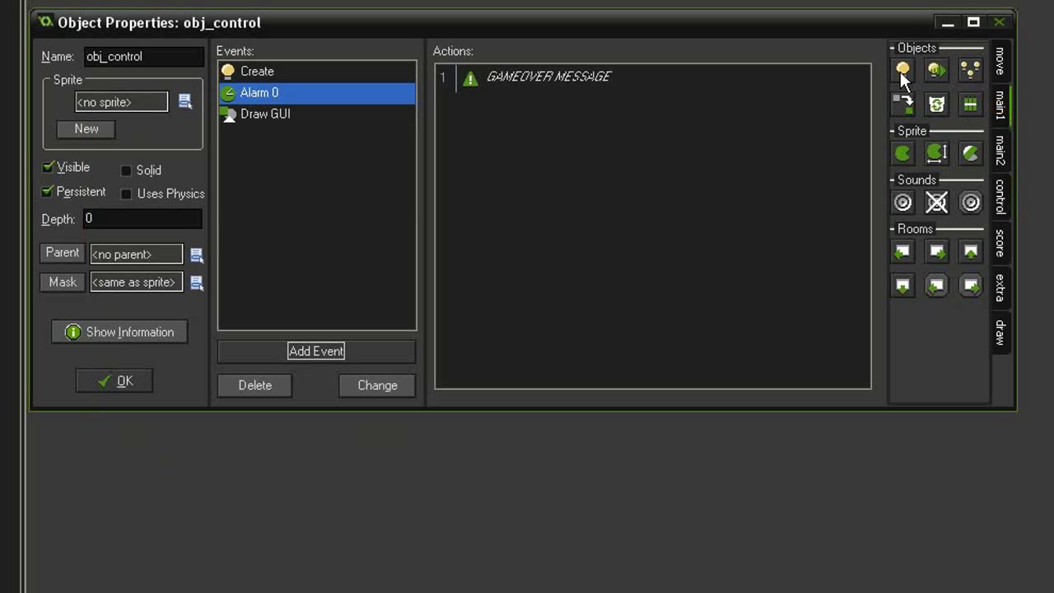
drag(902, 69, 519, 182)
click(251, 238)
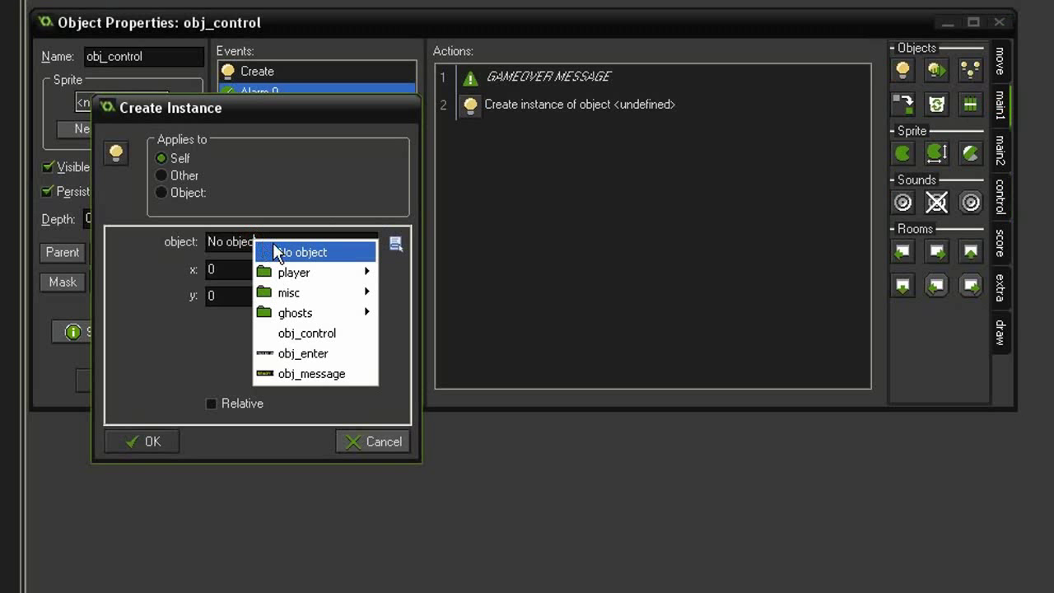
click(321, 364)
double_click(254, 272)
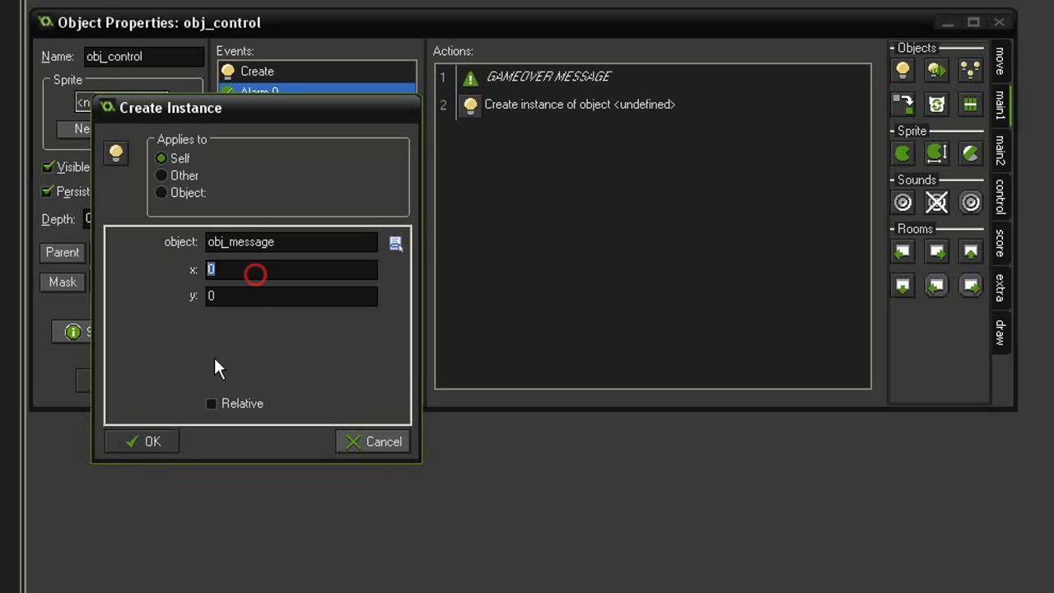
text(320)
key(Tab)
text(384)
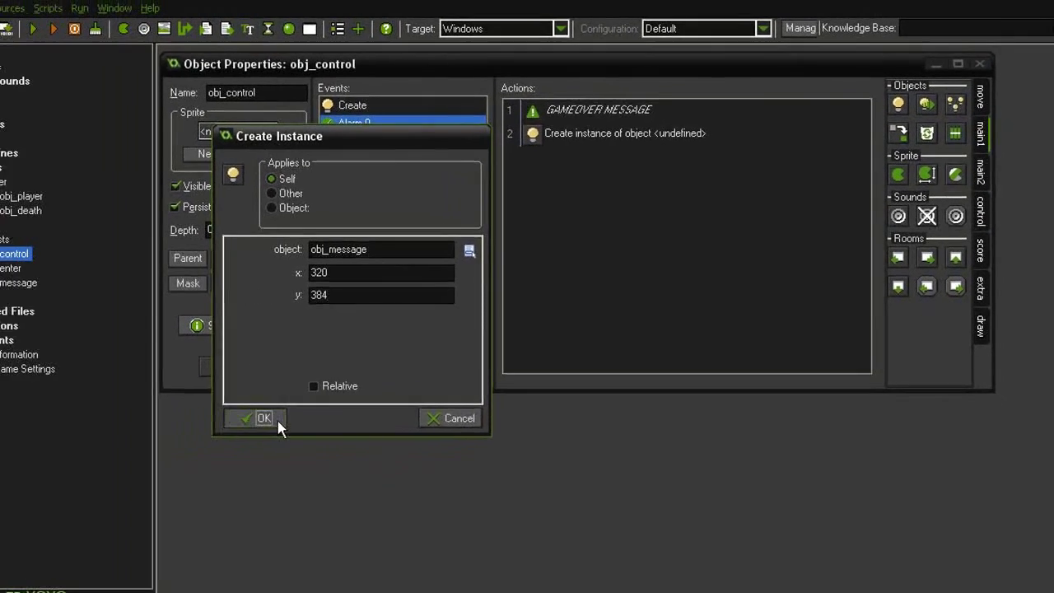
click(173, 442)
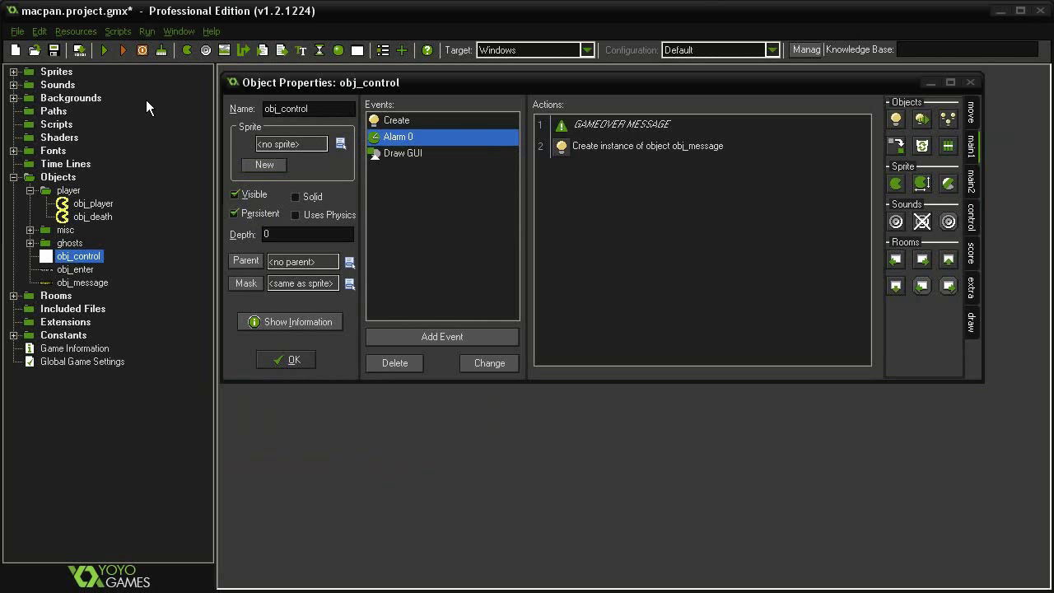
Run the game, start from the title screen, and chase ghosts after a power pellet.
click(104, 56)
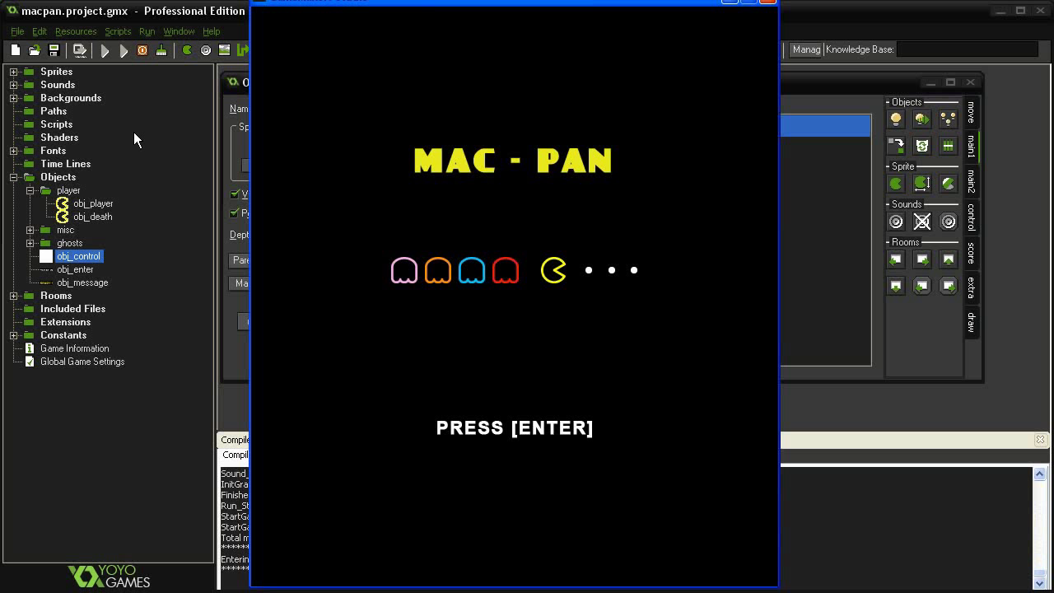
key(Return)
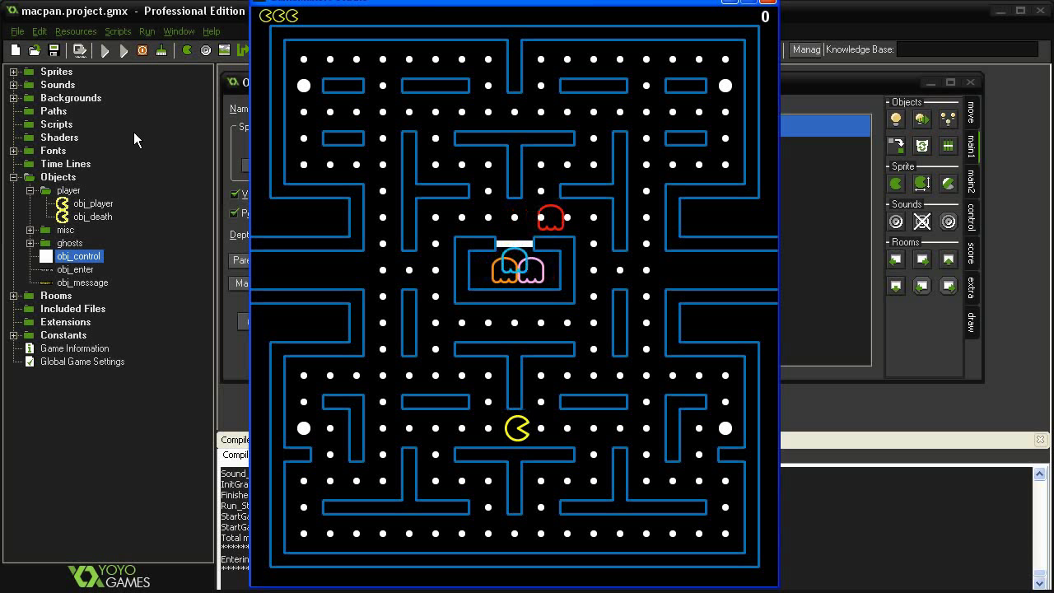
key(Down)
key(Right)
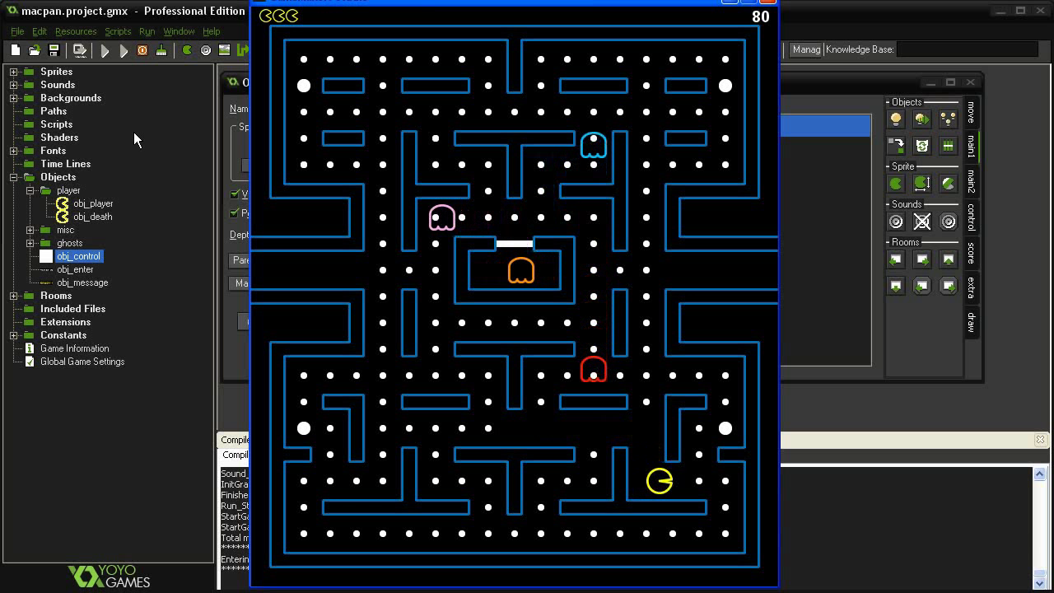
key(Up)
key(Right)
key(Up)
key(Left)
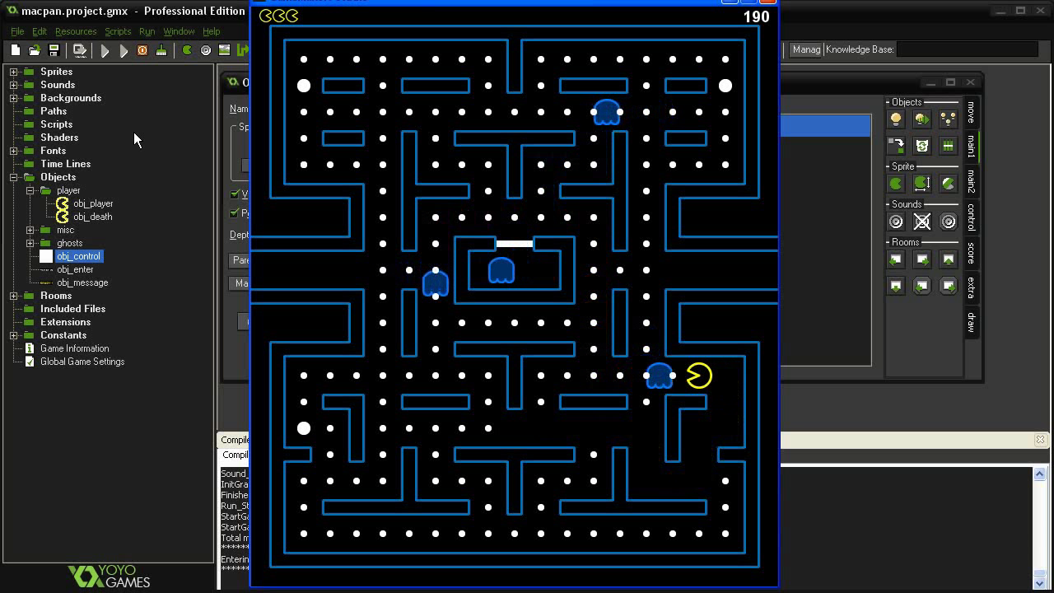
key(Up)
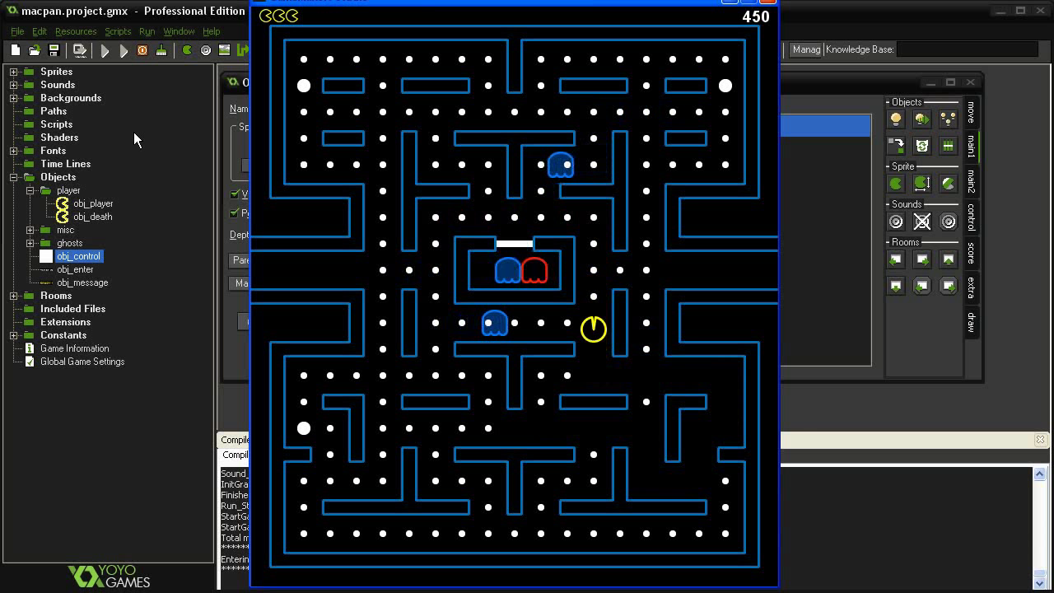
key(Left)
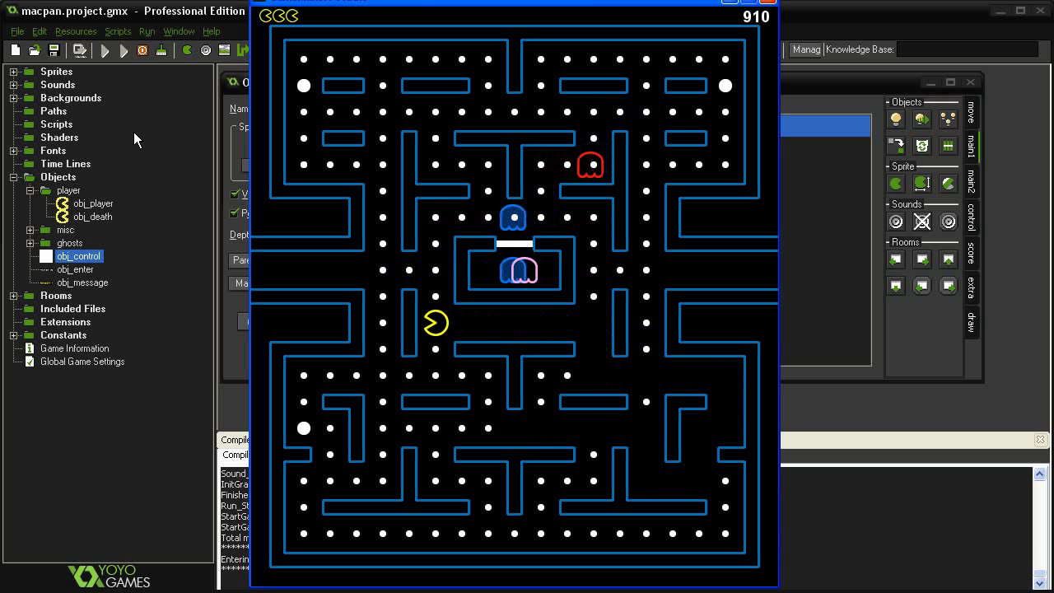
key(Right)
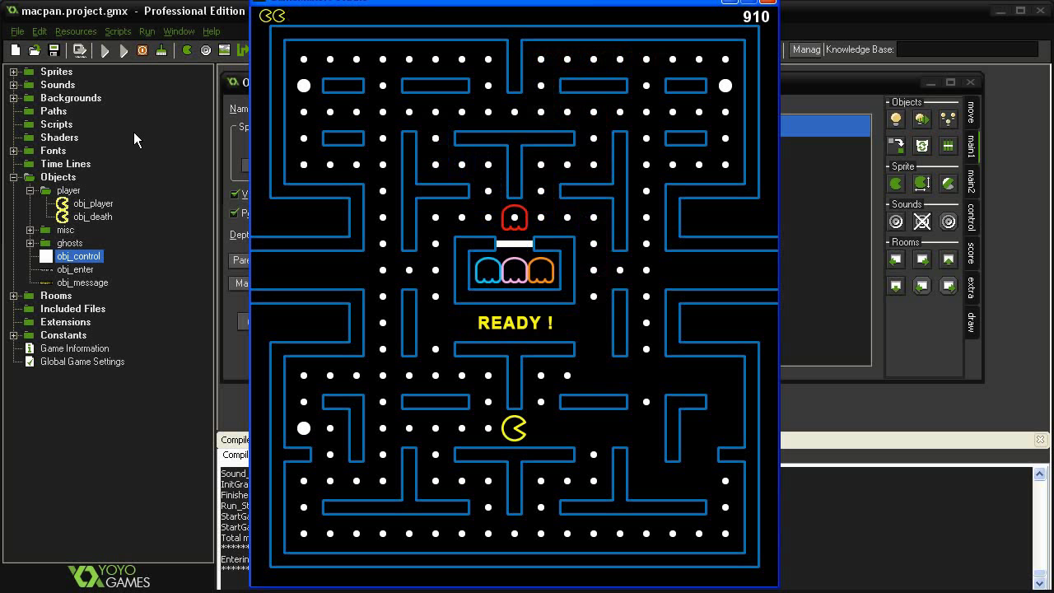
Keep steering Pac-Man through the level resets until all lives are lost.
key(Left)
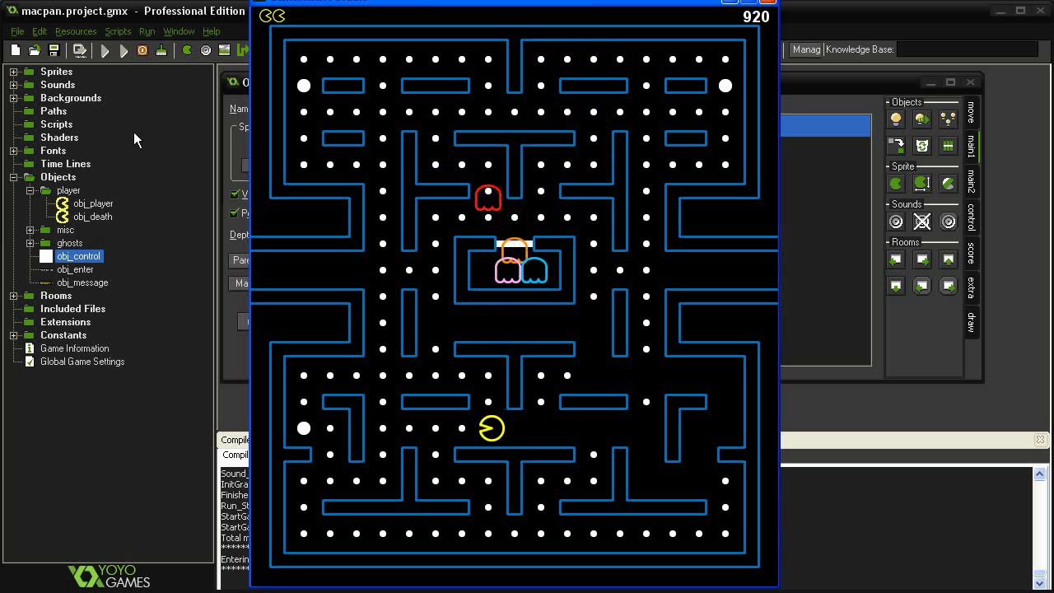
key(Up)
key(Left)
key(Up)
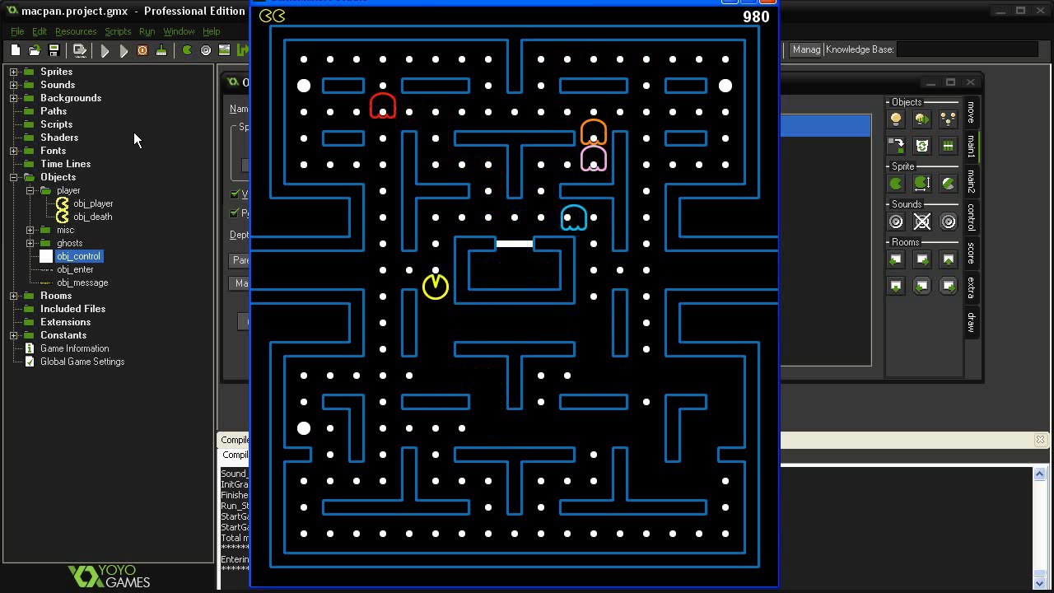
key(Right)
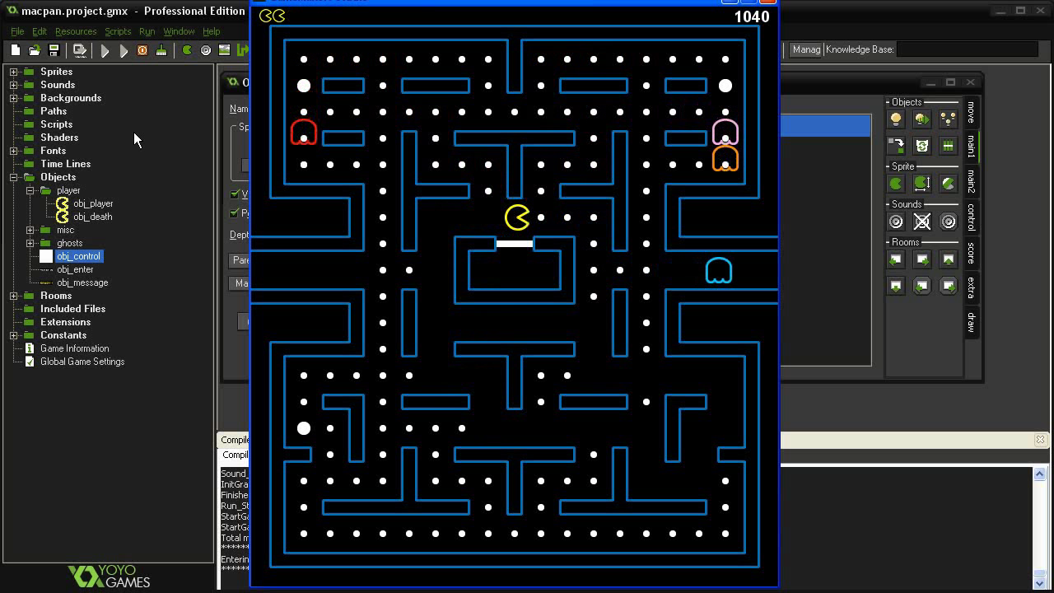
key(Down)
key(Right)
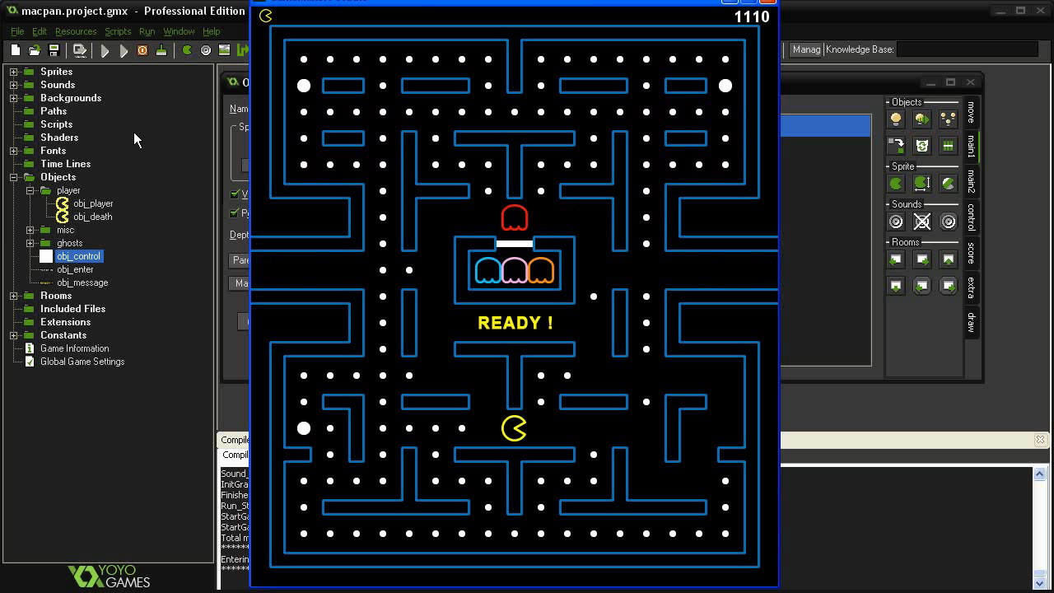
key(Right)
key(Up)
key(Right)
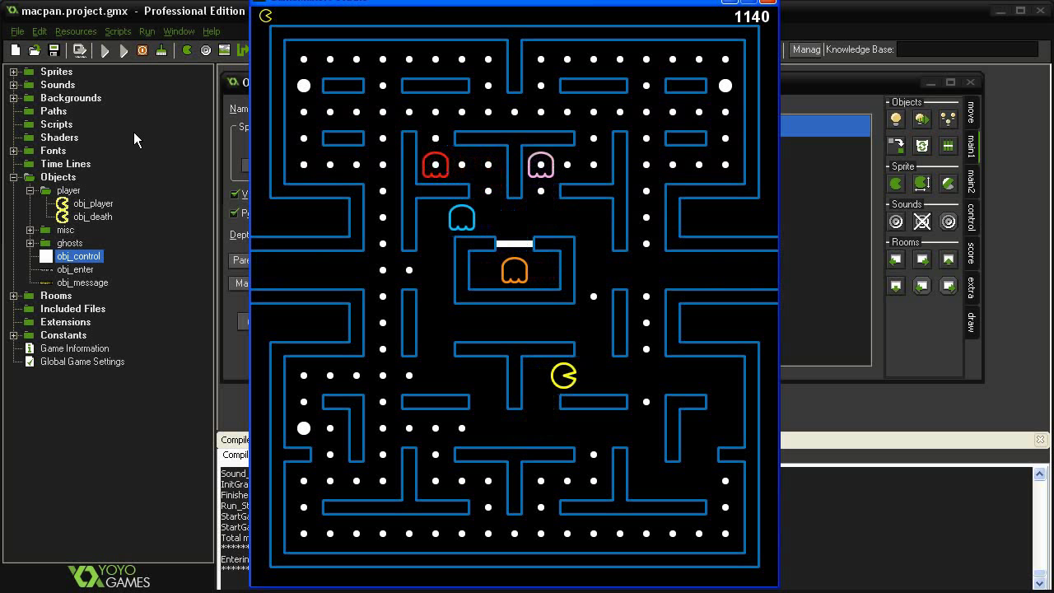
key(Up)
key(Up)
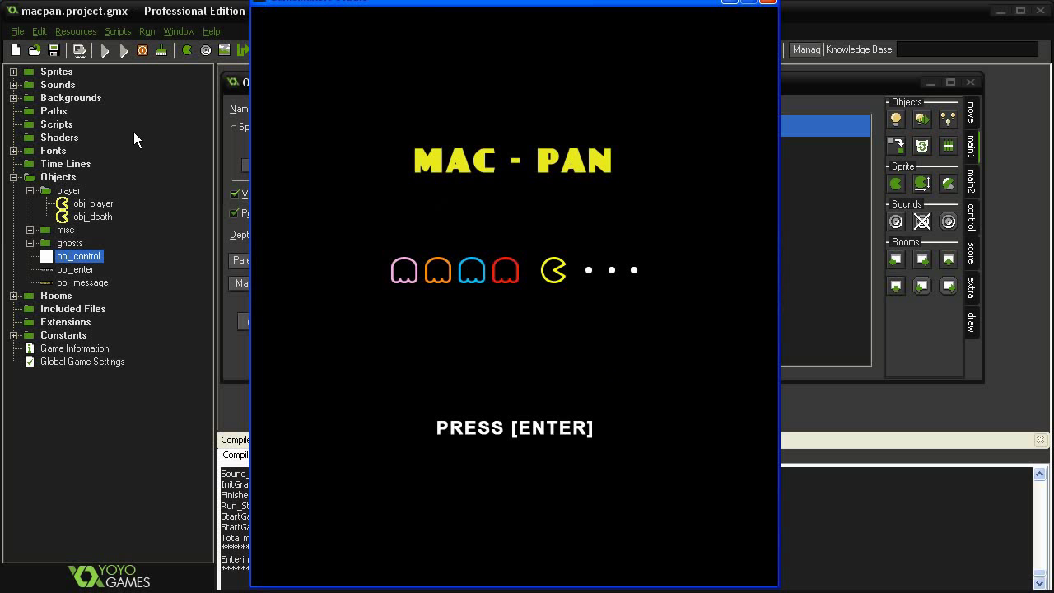
Close the game window, accept obj_control's properties, and dismiss the compile output panel.
click(765, 3)
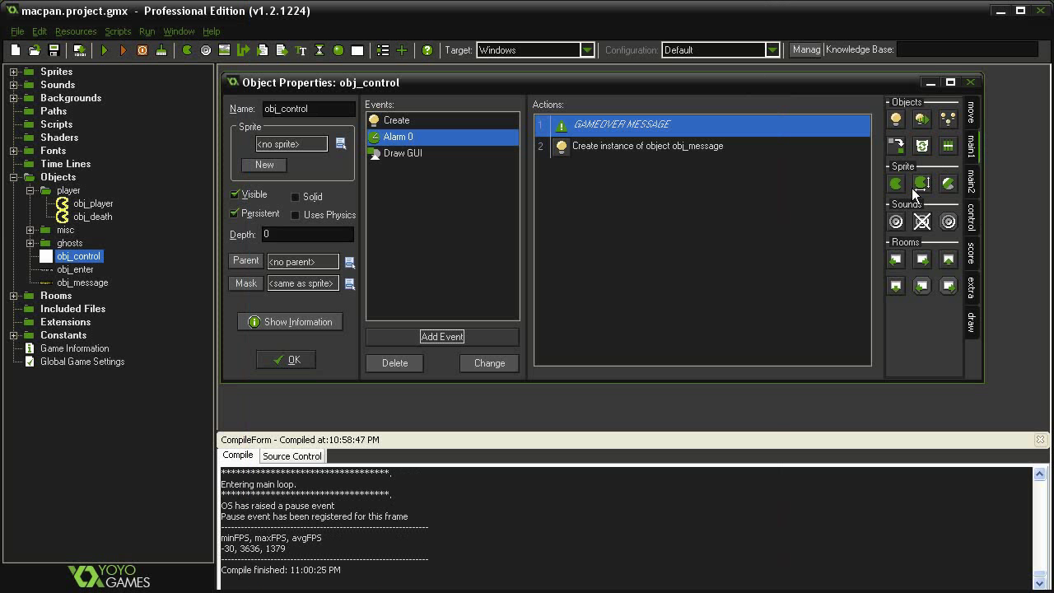
click(303, 362)
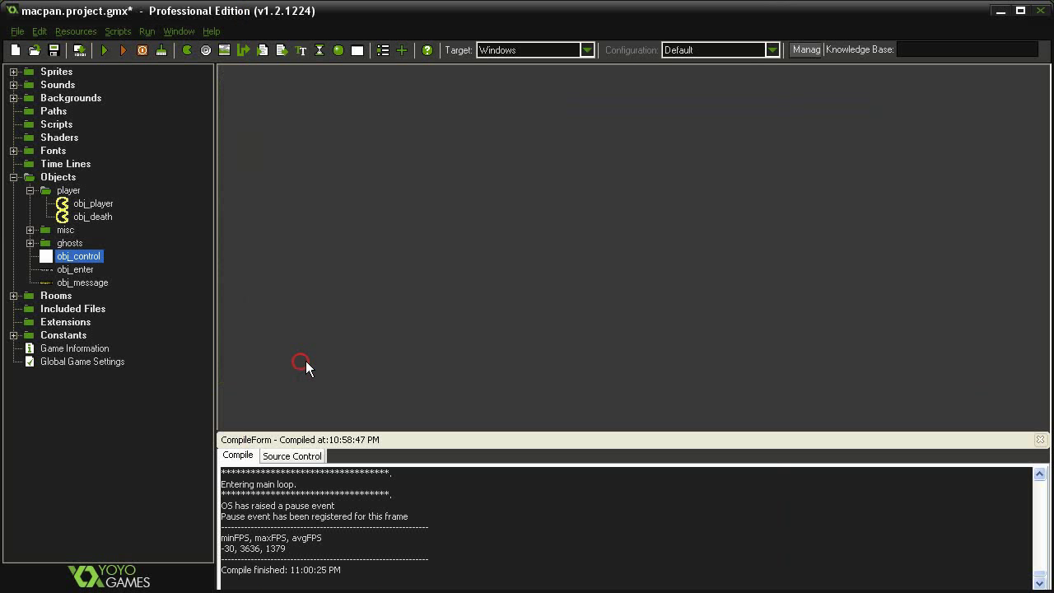
click(1039, 440)
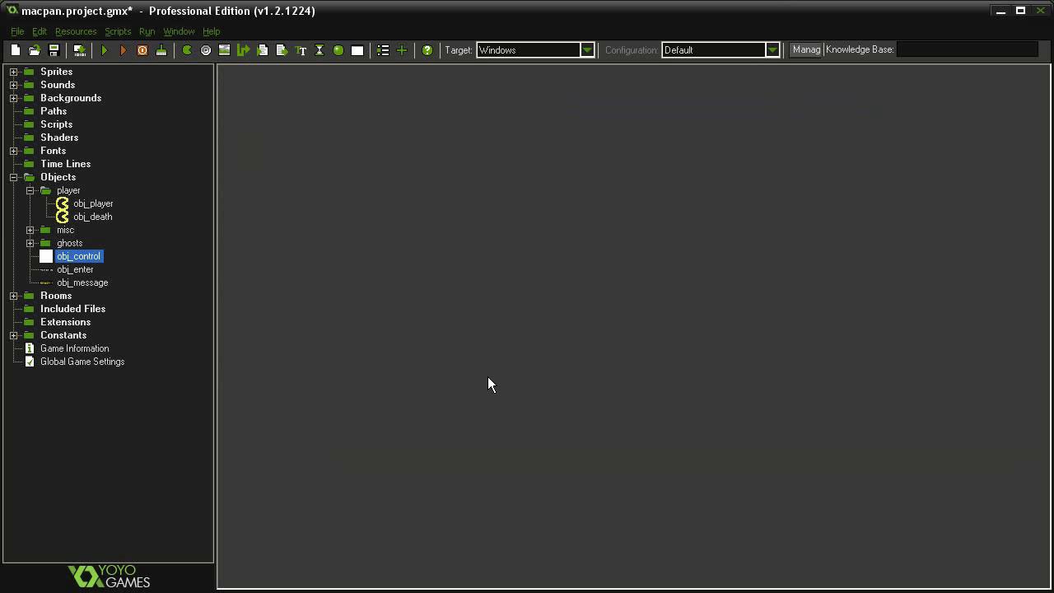